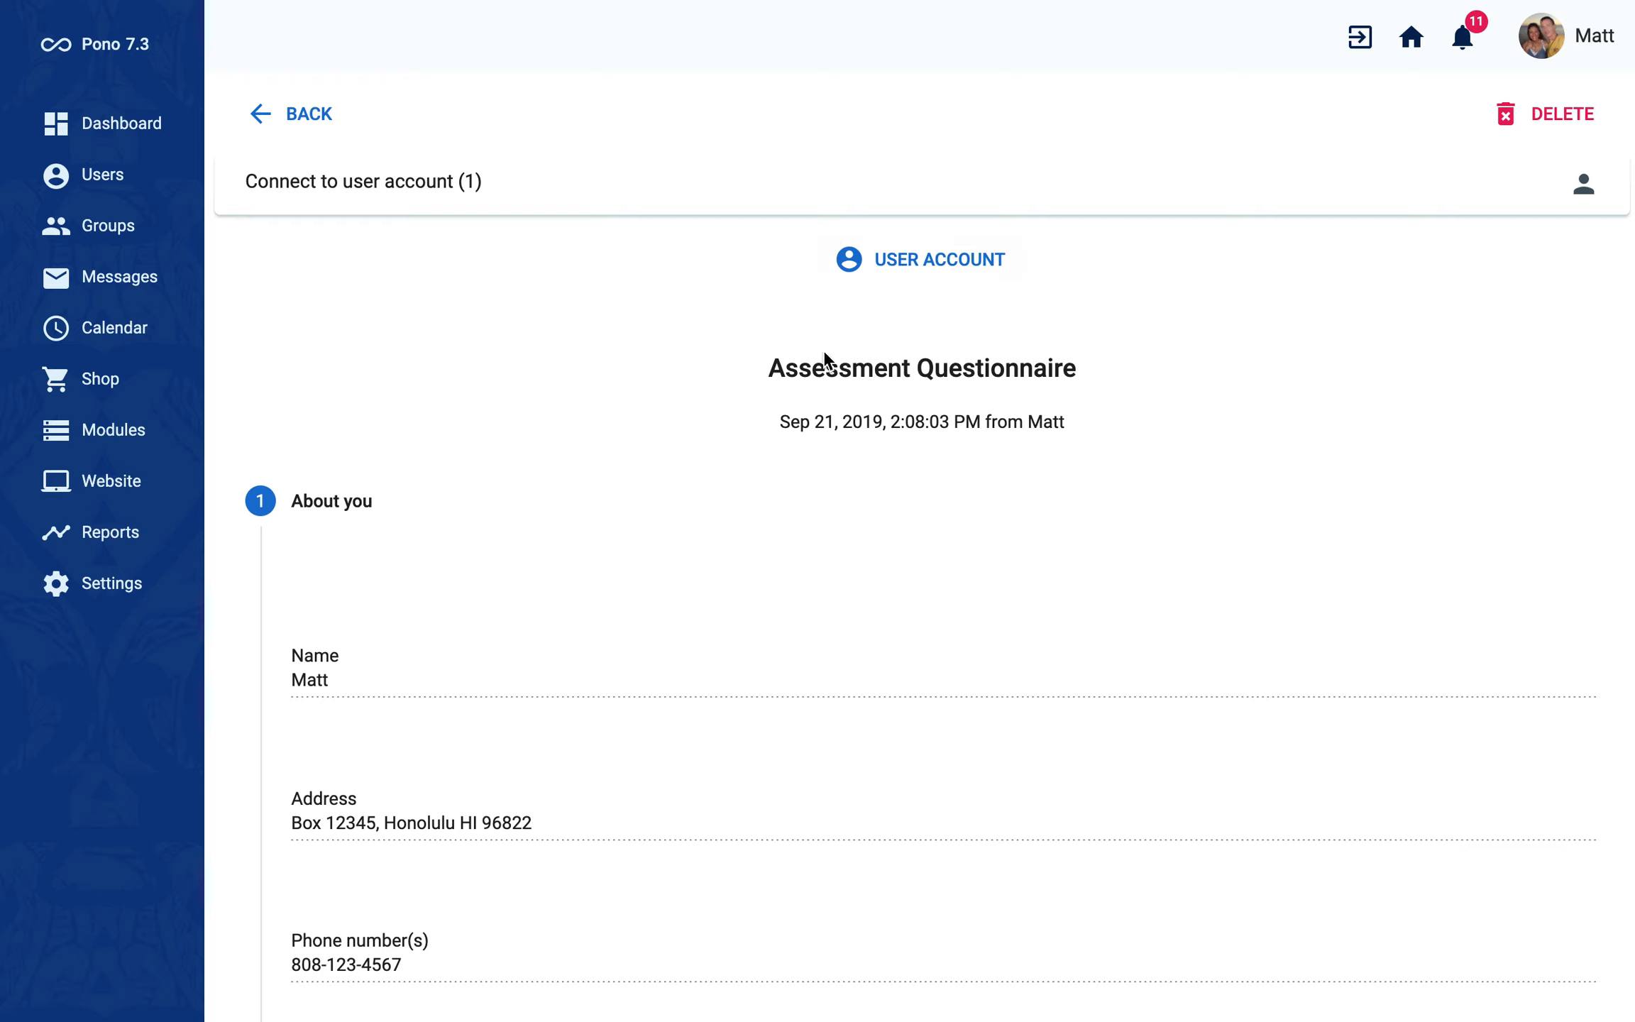
Open the setup of the EXAMPLE Assessment Questionnaire form and expand its form questions.
scroll(814, 500, "down", 5)
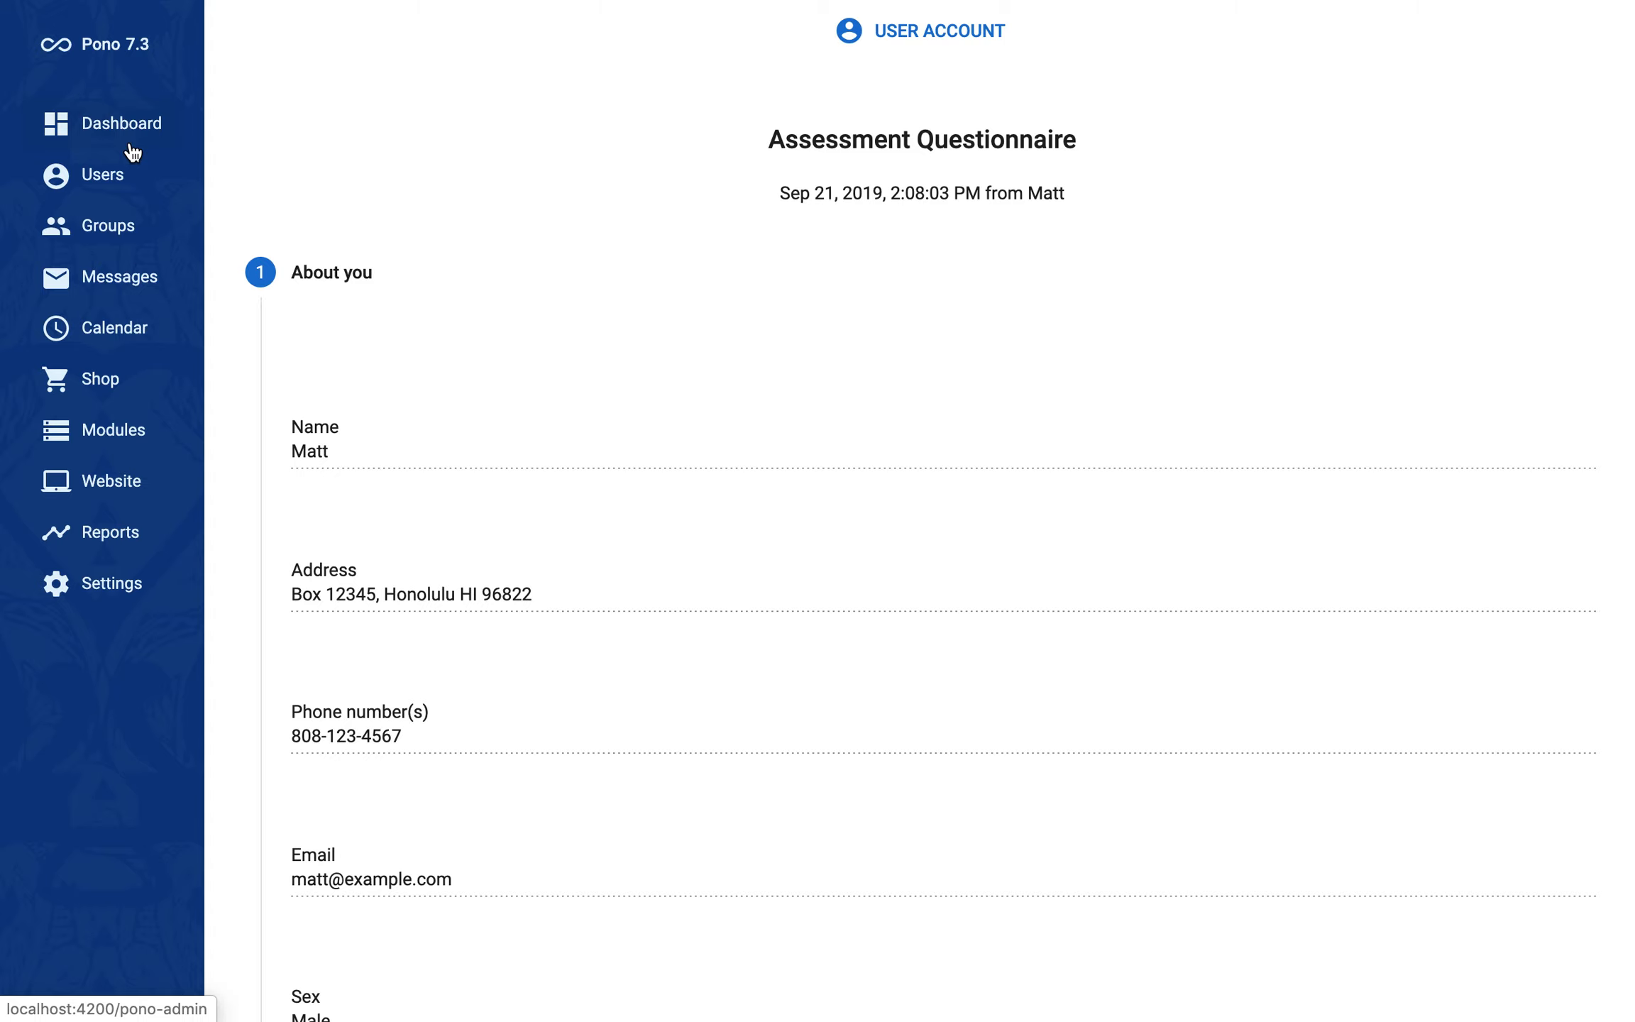
left_click(138, 431)
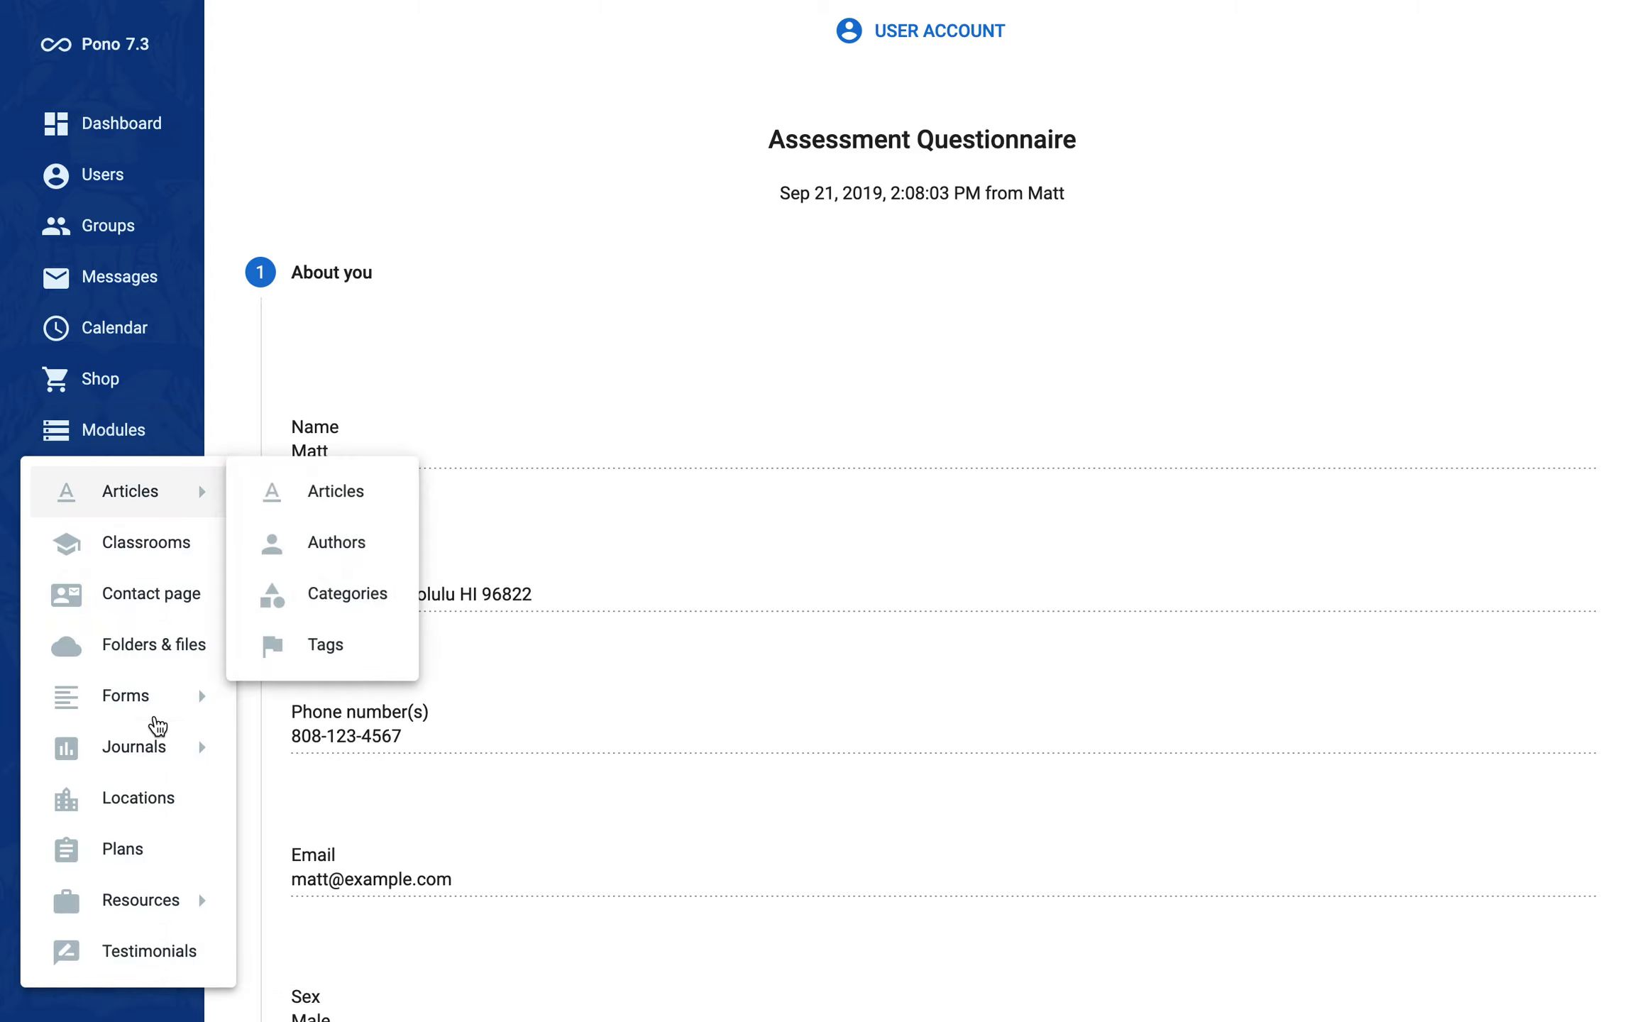
mouse_move(160, 718)
left_click(339, 741)
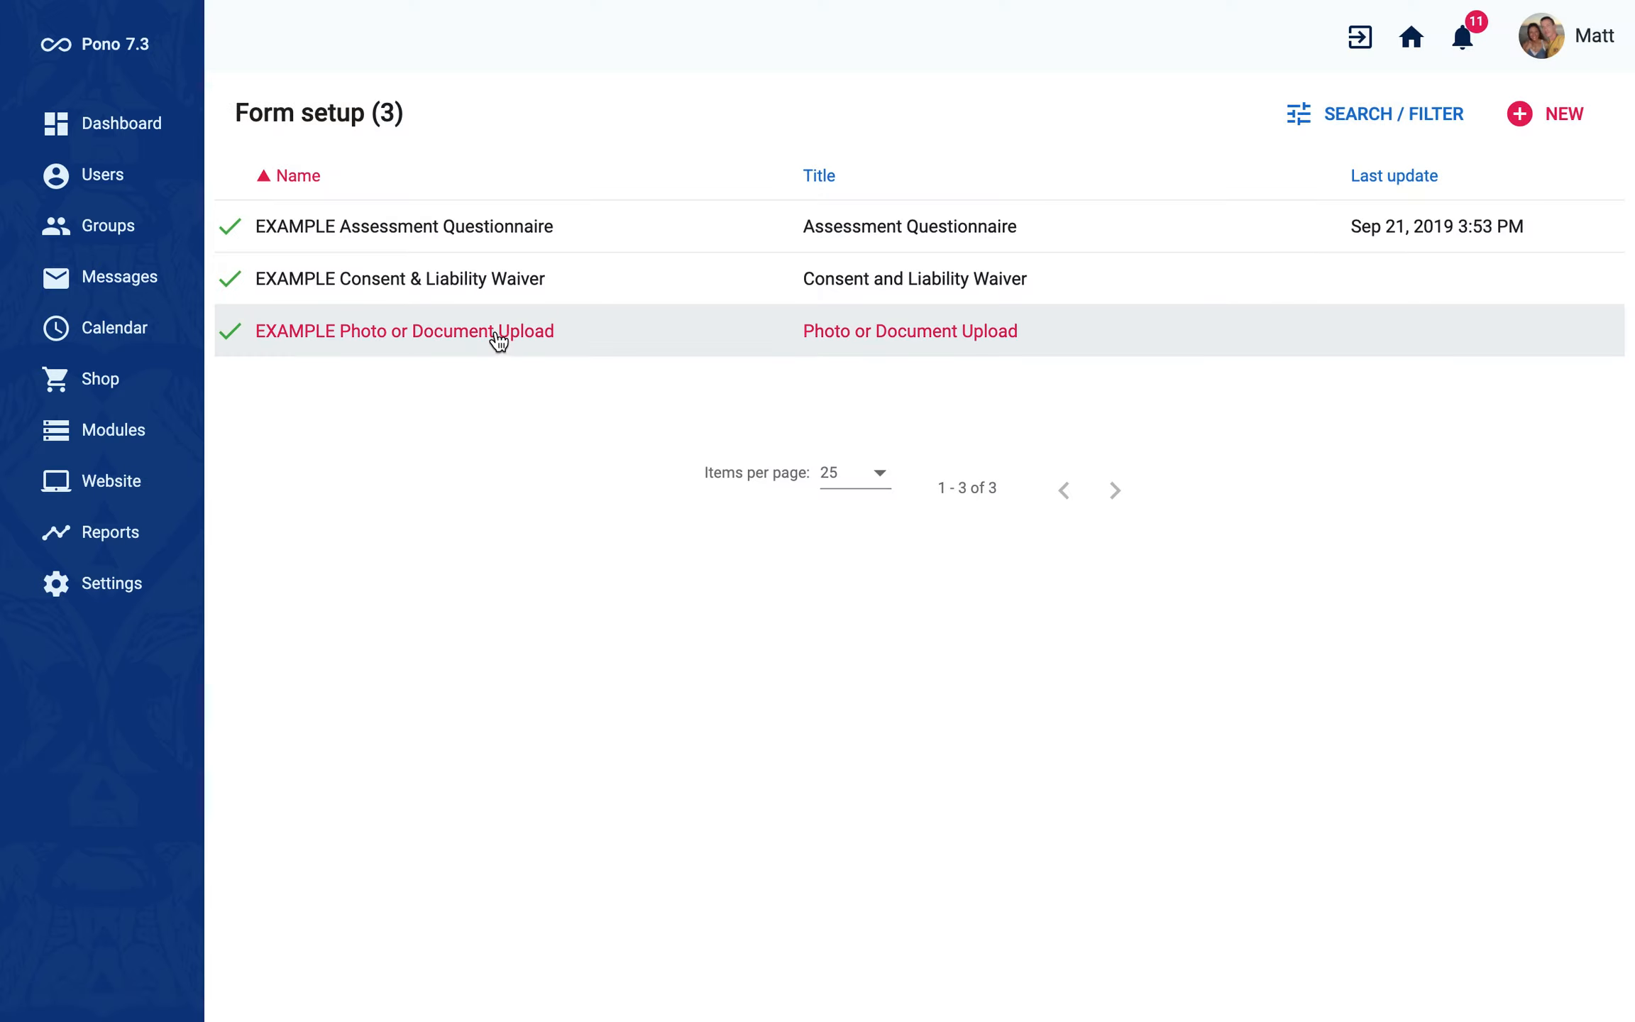
left_click(527, 240)
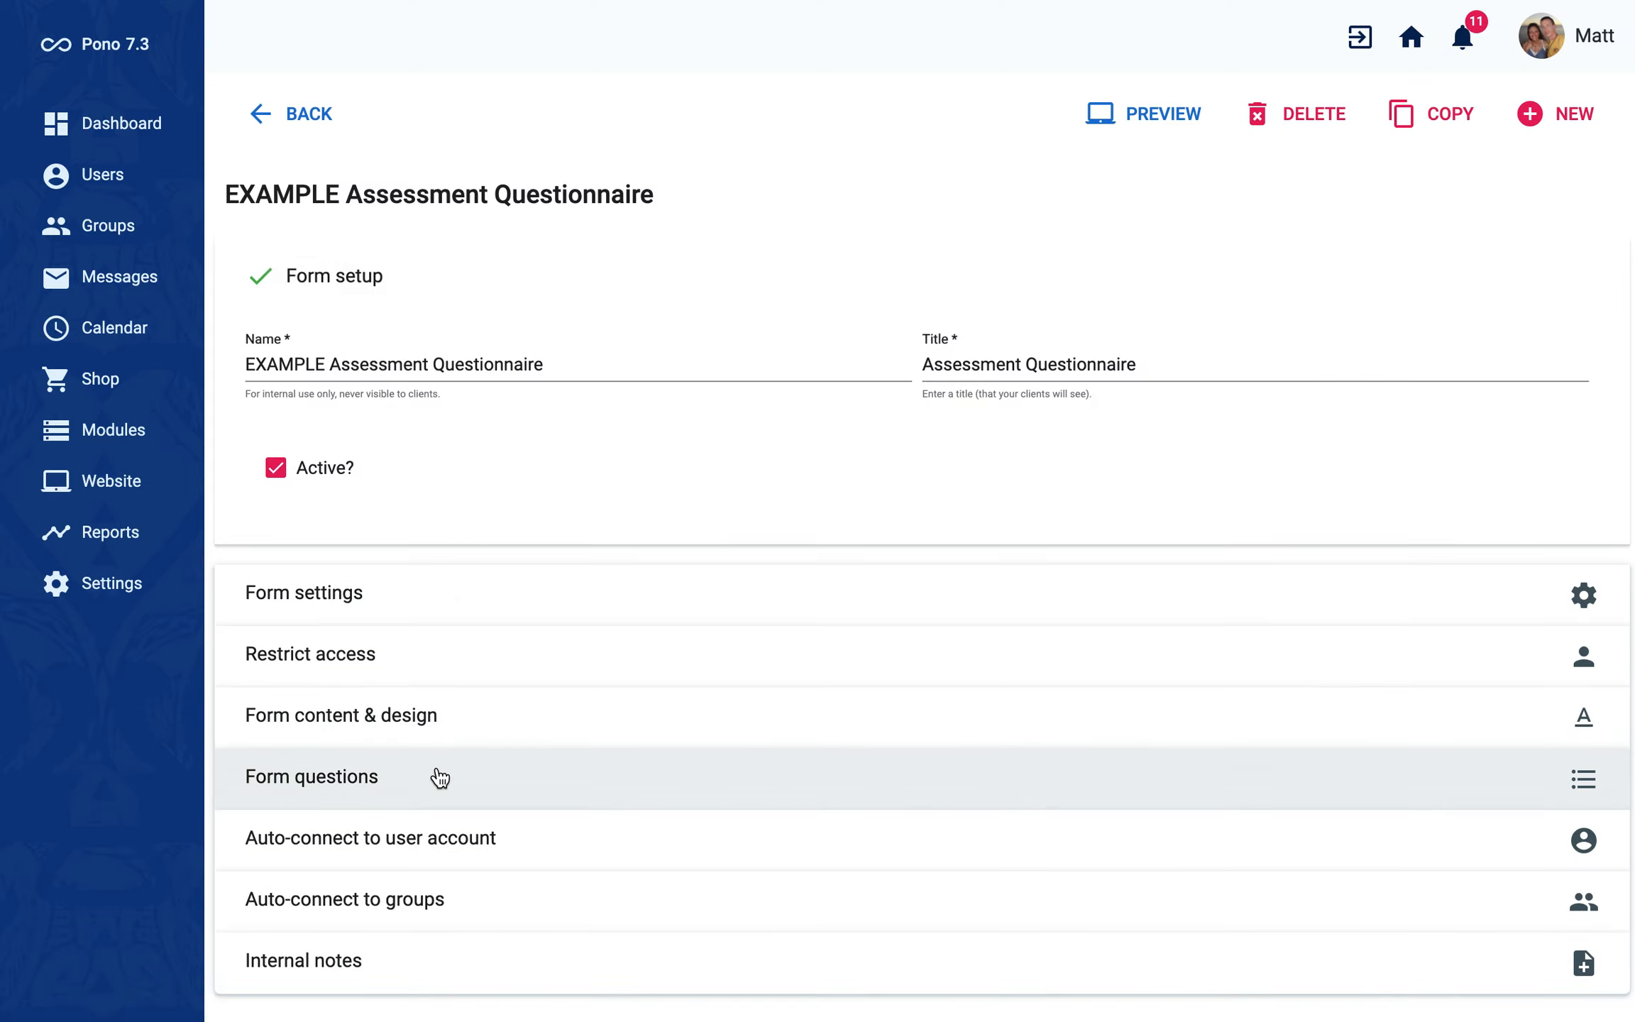
left_click(440, 779)
scroll(440, 778, "down", 3)
scroll(437, 773, "down", 2)
scroll(438, 774, "up", 5)
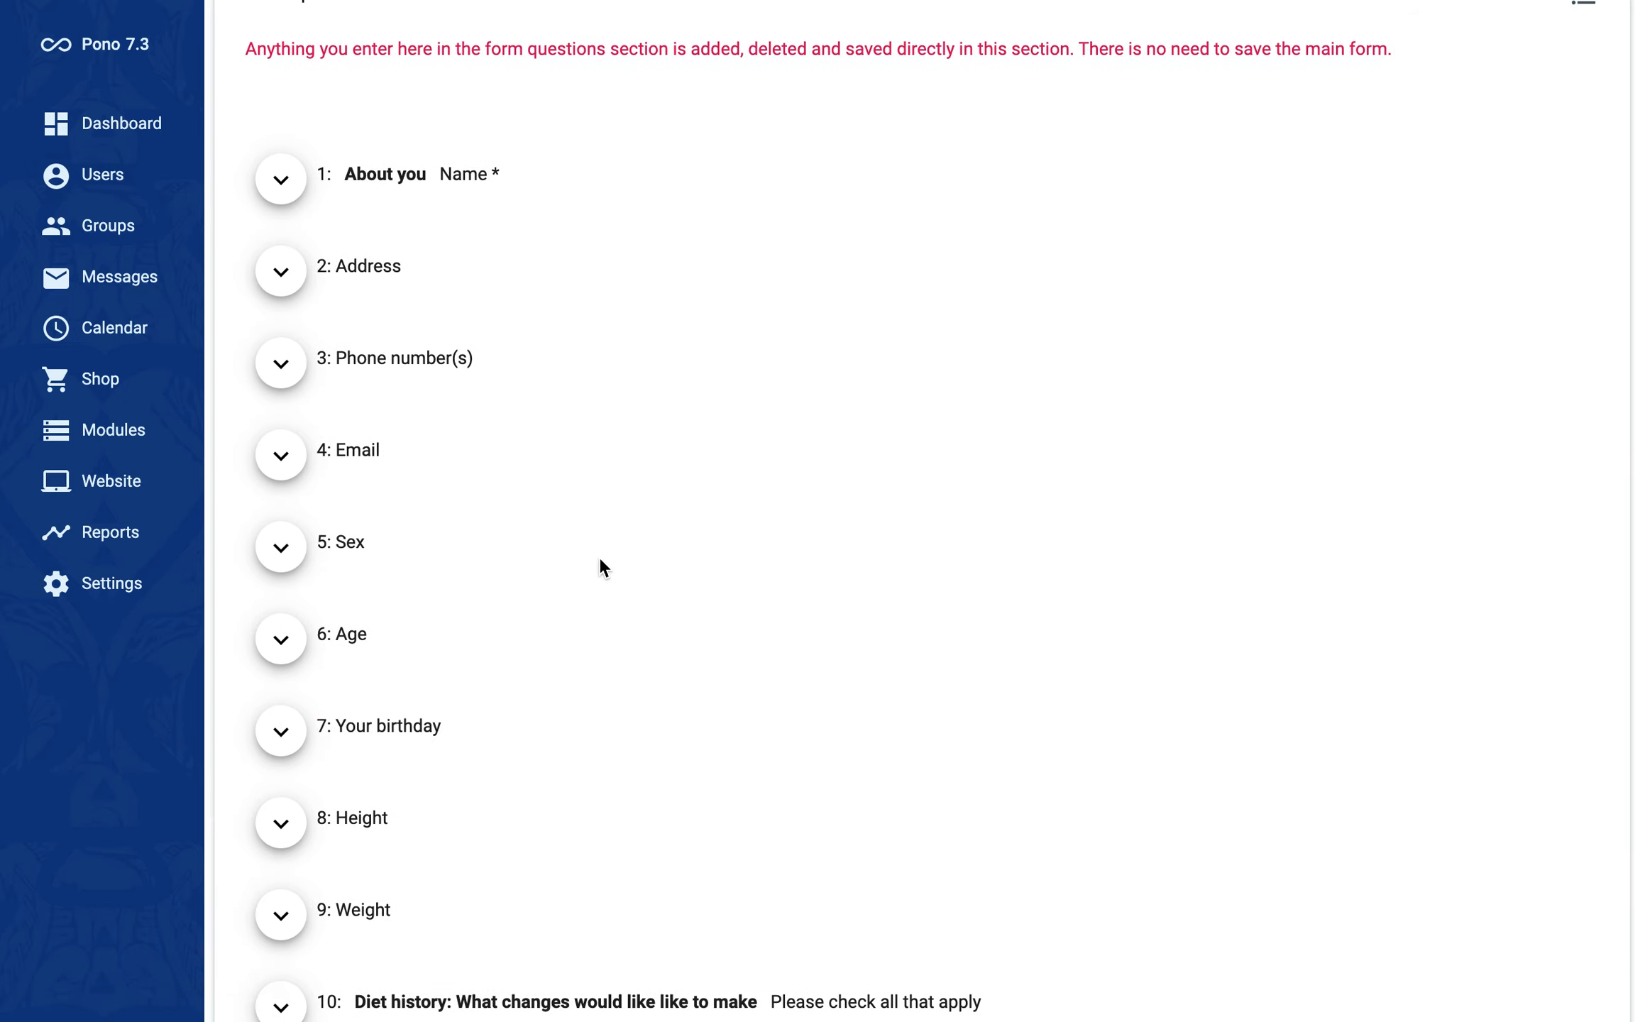
Auto-connect the first question, Name, to the Name field in the user account.
left_click(295, 181)
scroll(420, 362, "down", 8)
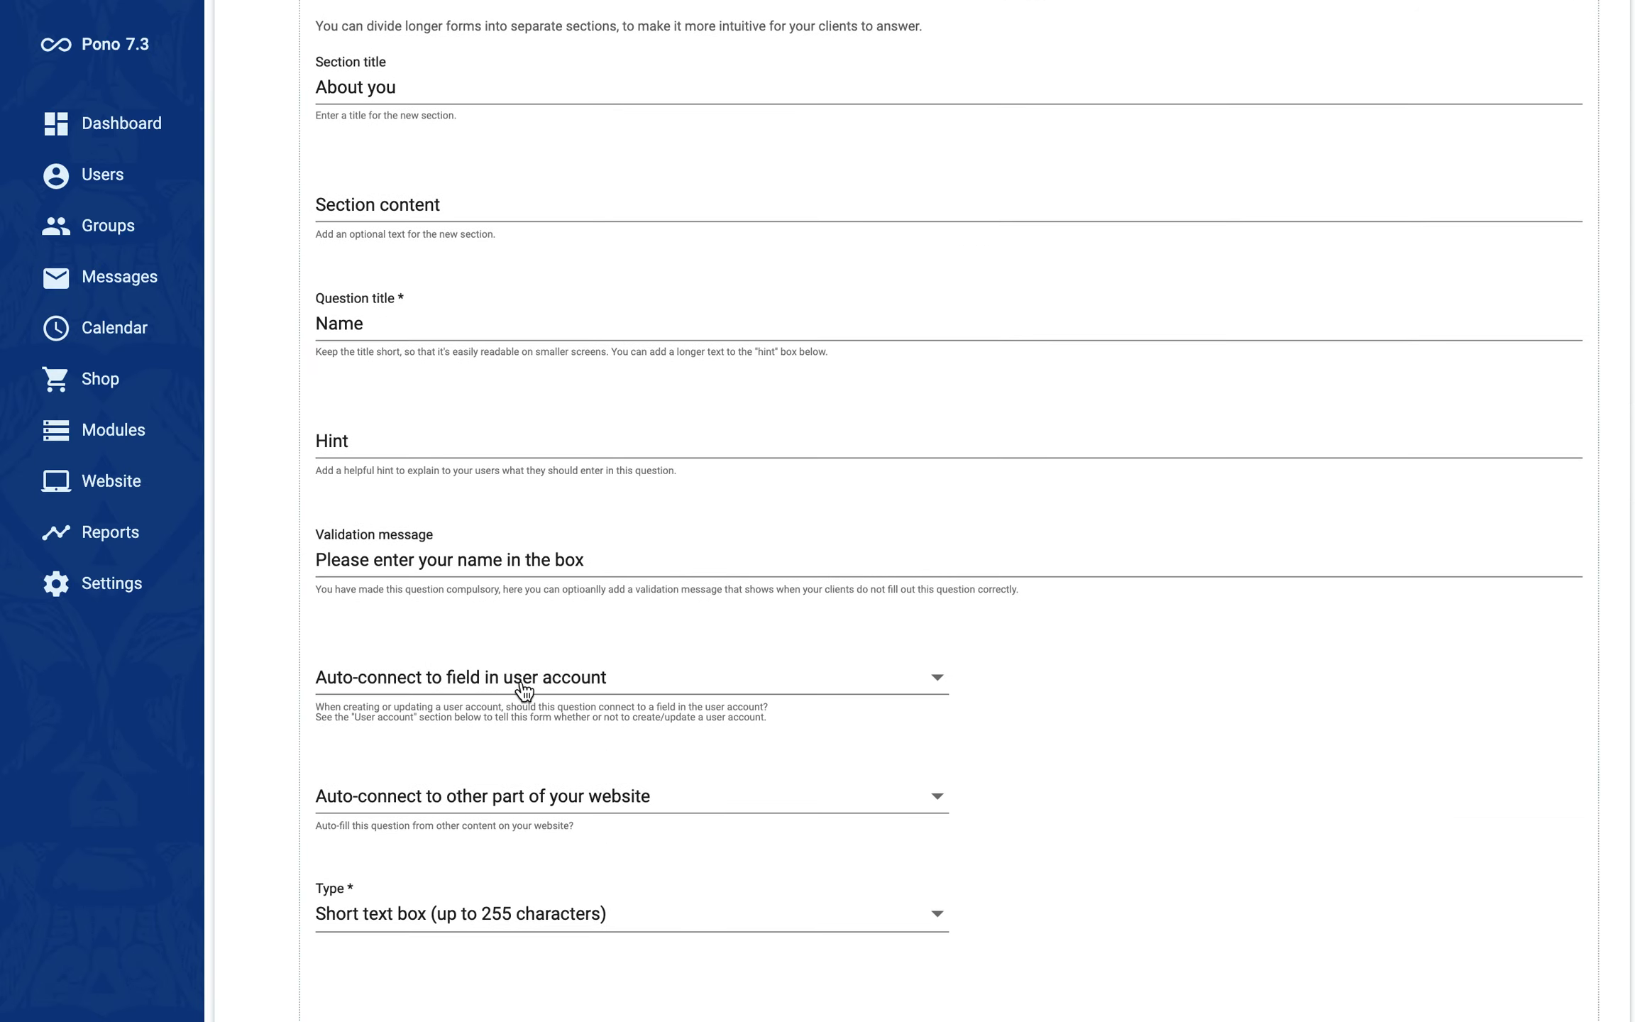
left_click(525, 679)
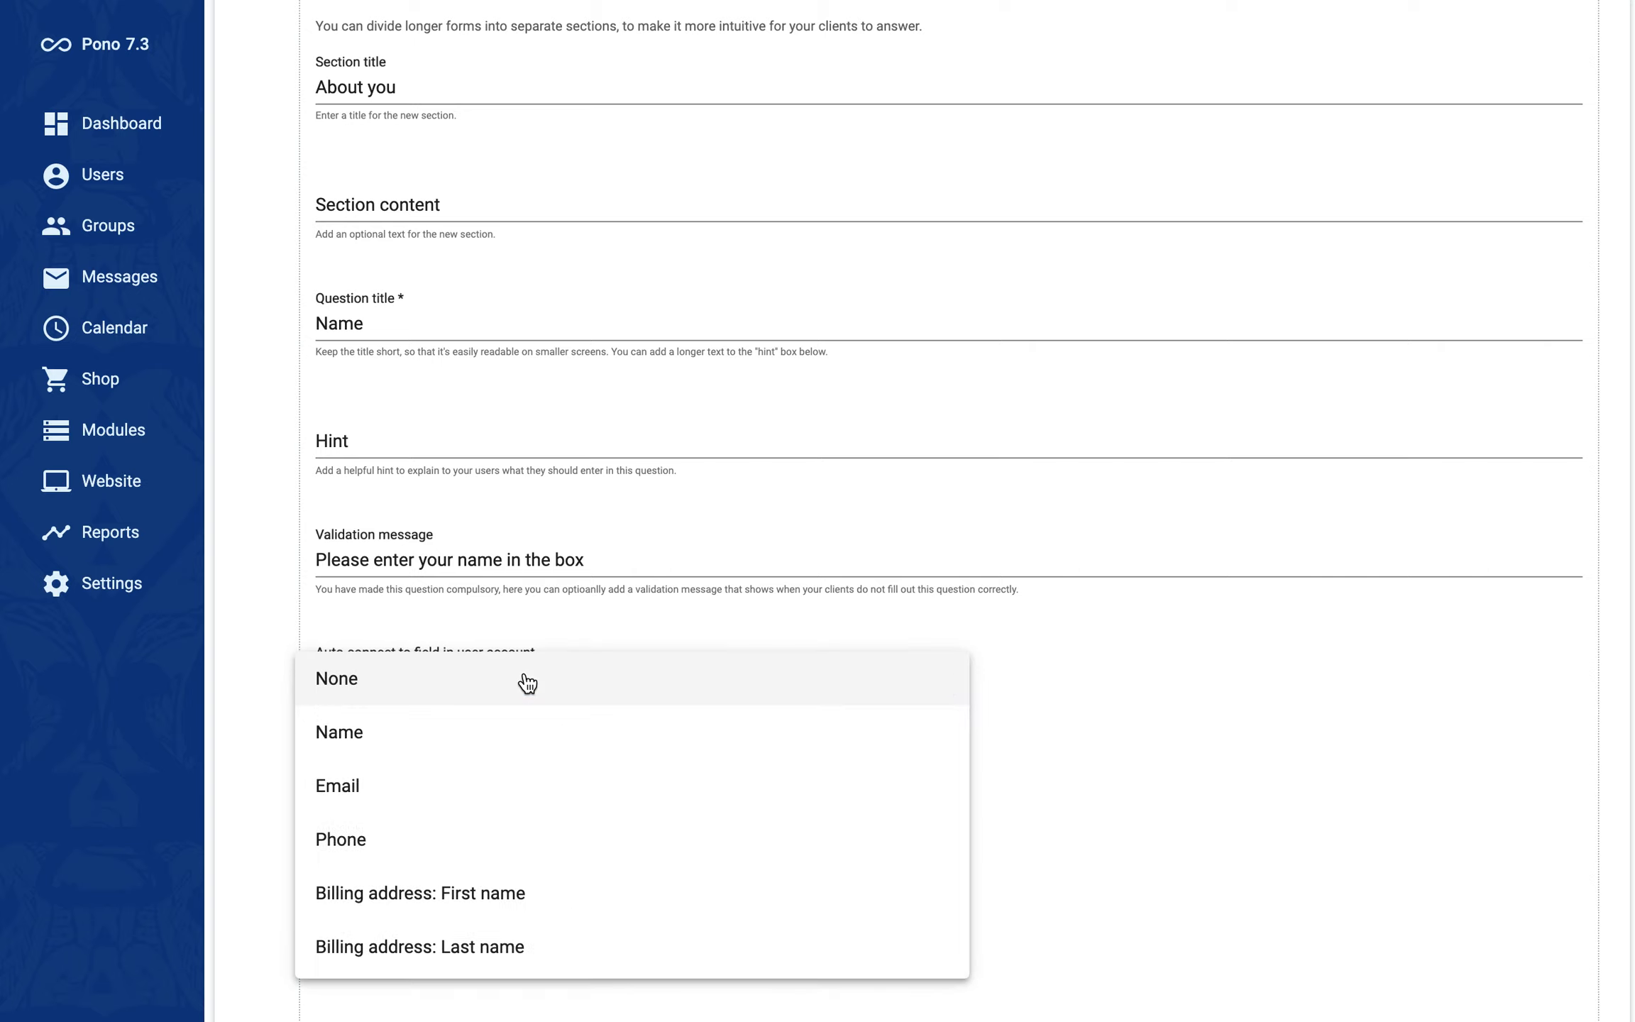
scroll(445, 754, "down", 6)
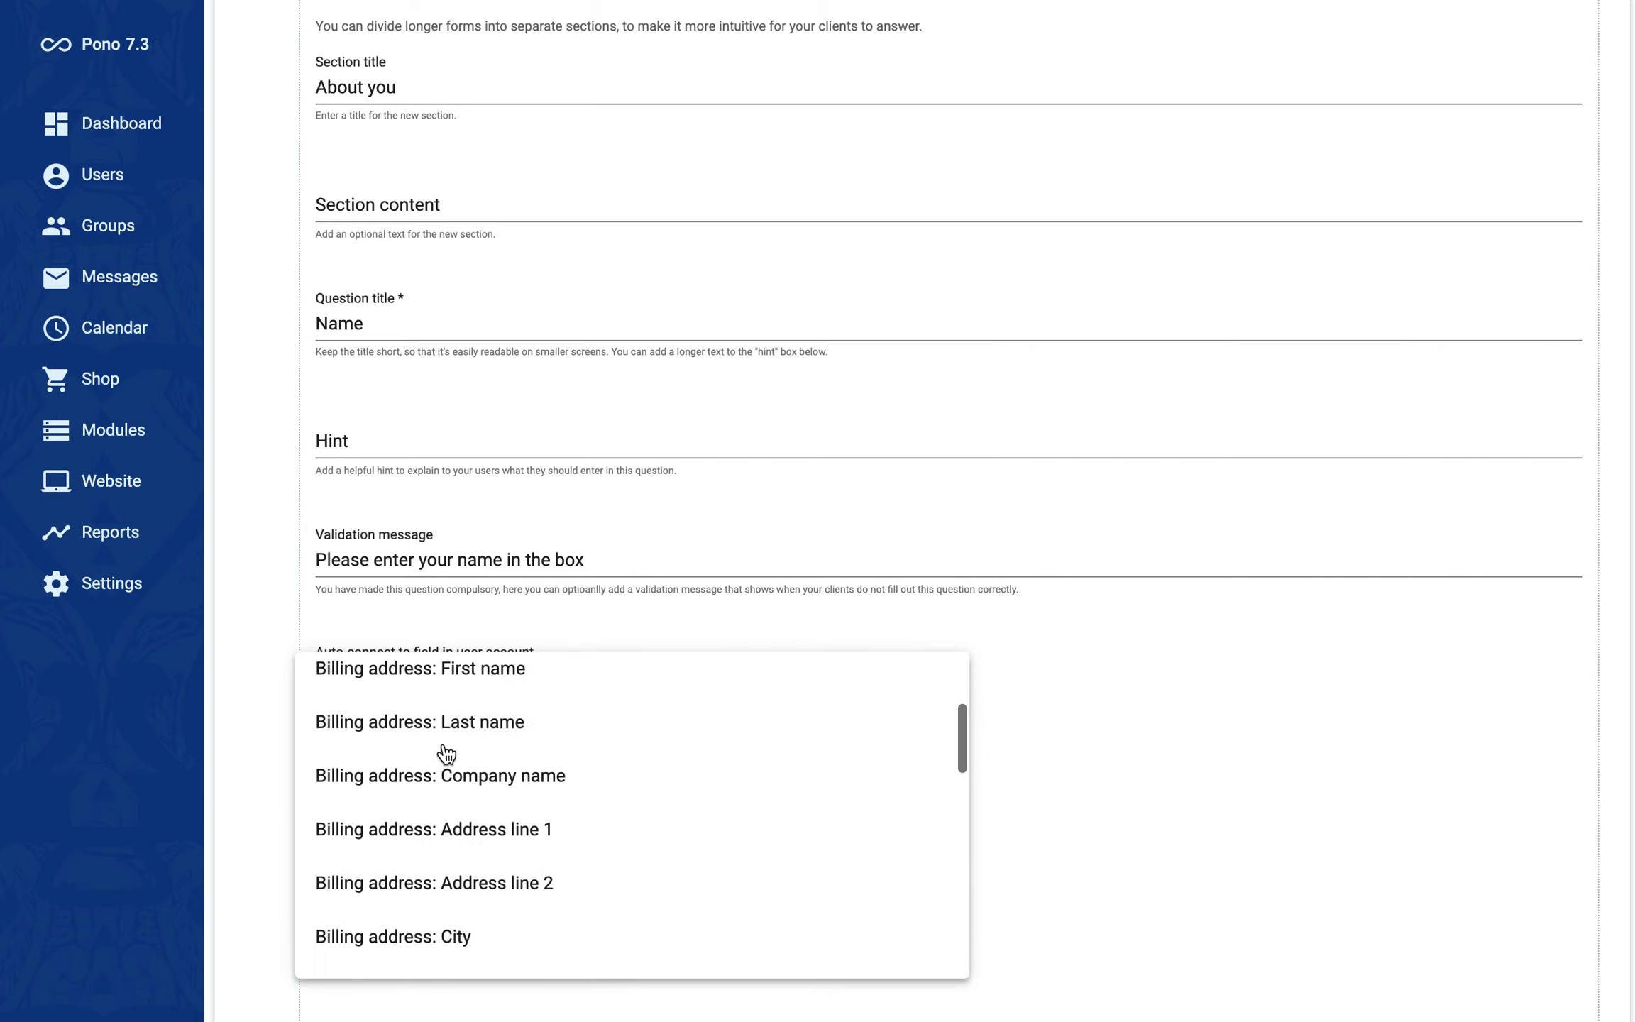
scroll(445, 753, "down", 5)
scroll(445, 754, "up", 10)
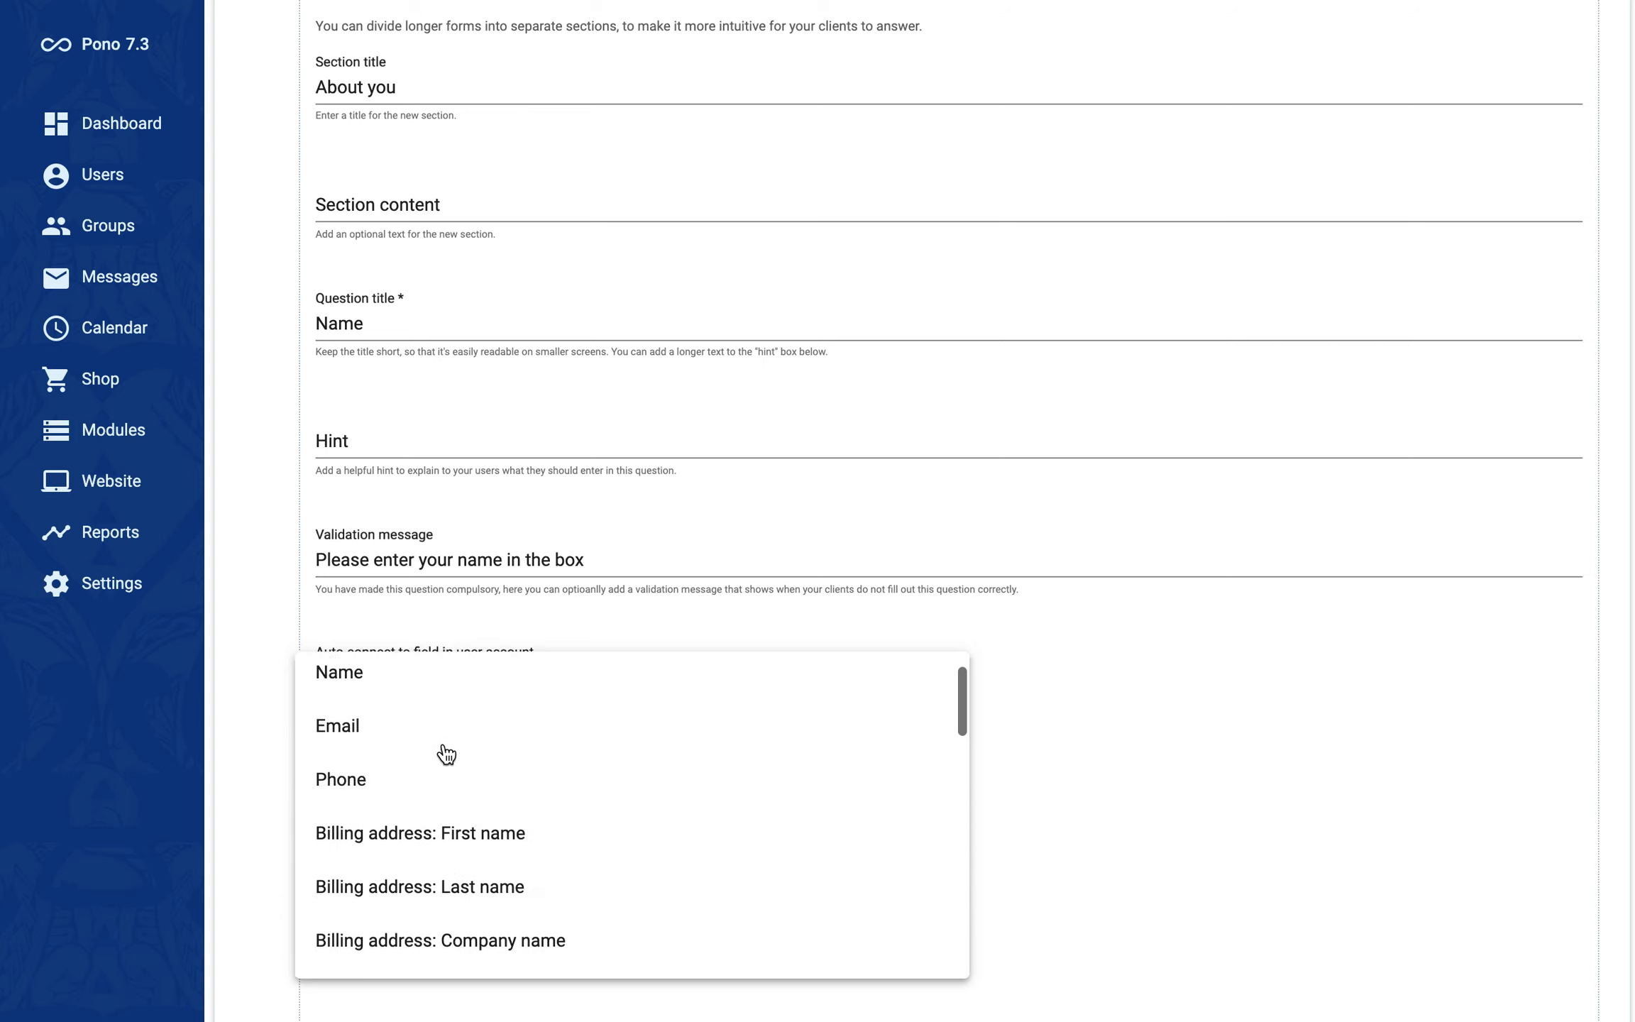
scroll(397, 735, "up", 1)
left_click(402, 744)
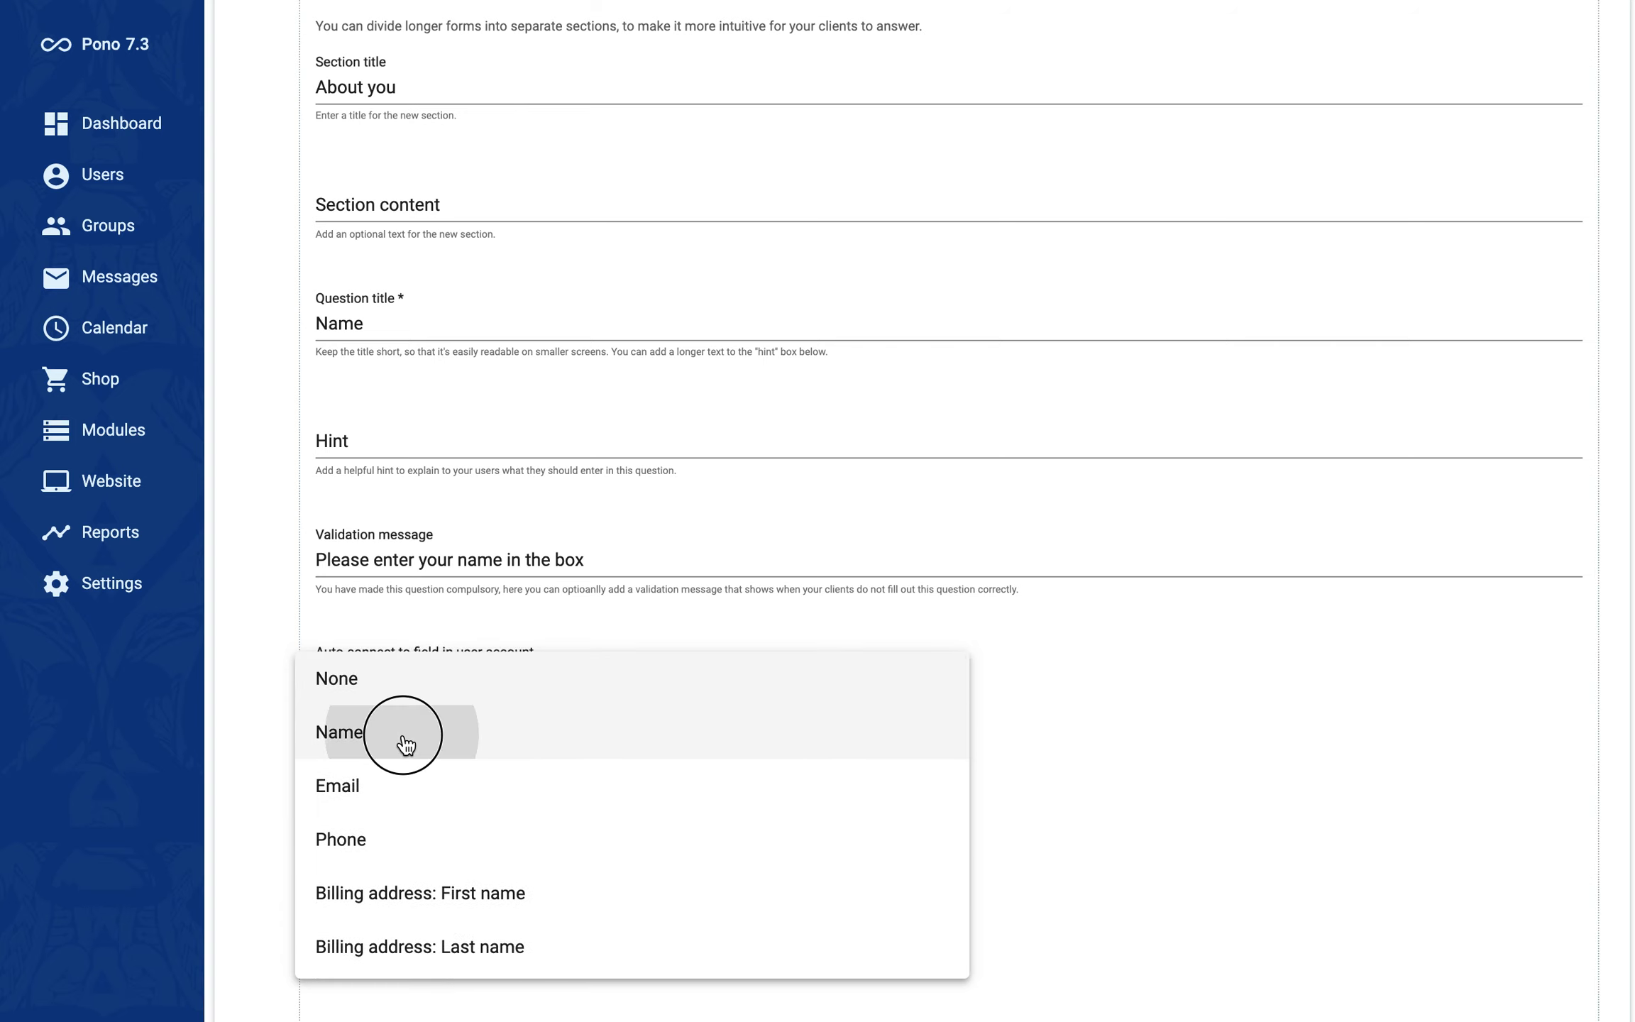
Auto-connect the Phone number(s) question to the Phone field in the user account.
scroll(406, 741, "down", 5)
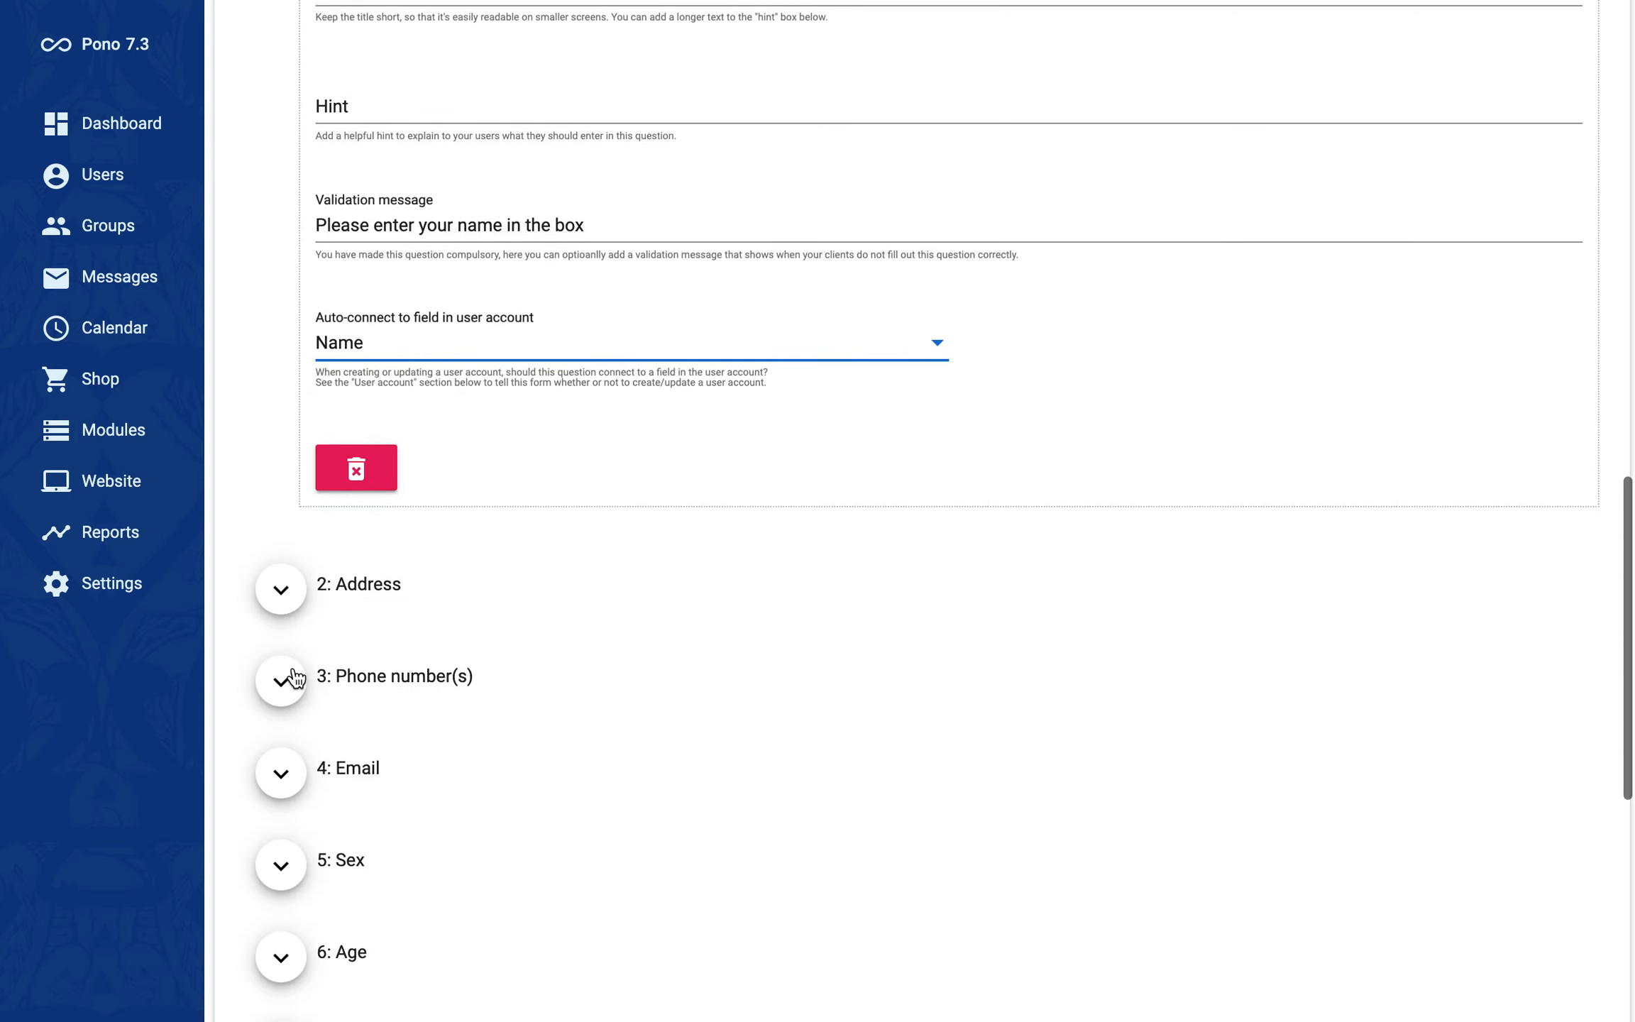
left_click(286, 685)
scroll(285, 682, "up", 3)
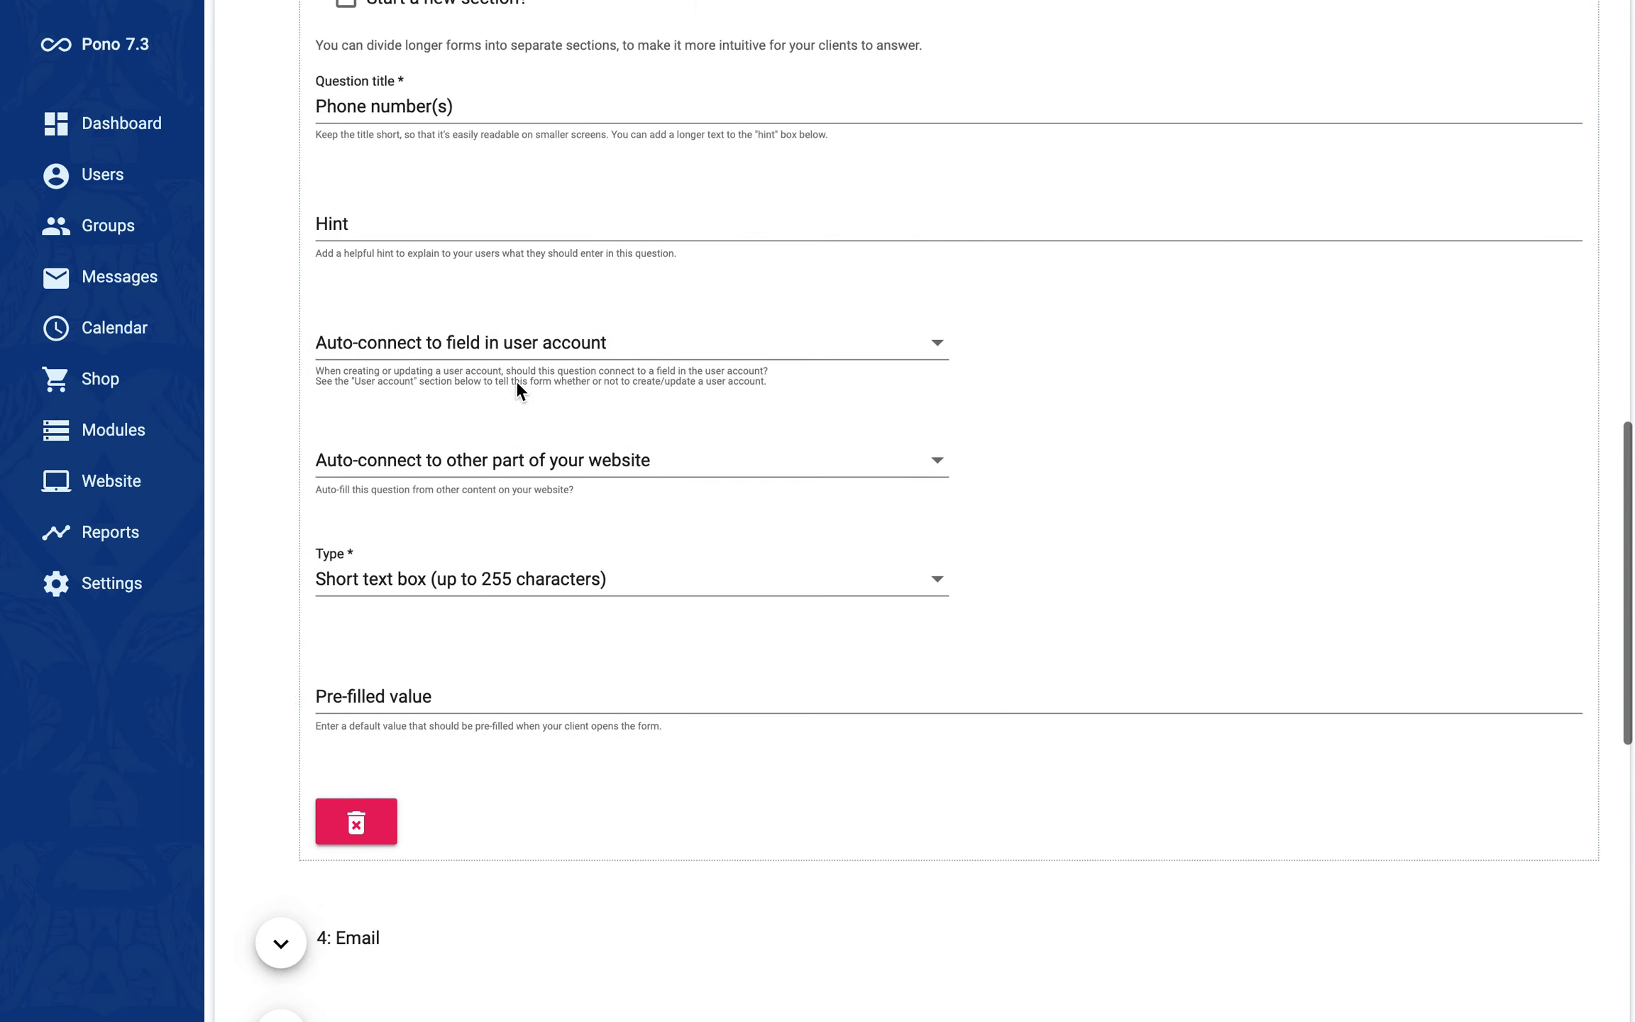
left_click(499, 355)
left_click(420, 505)
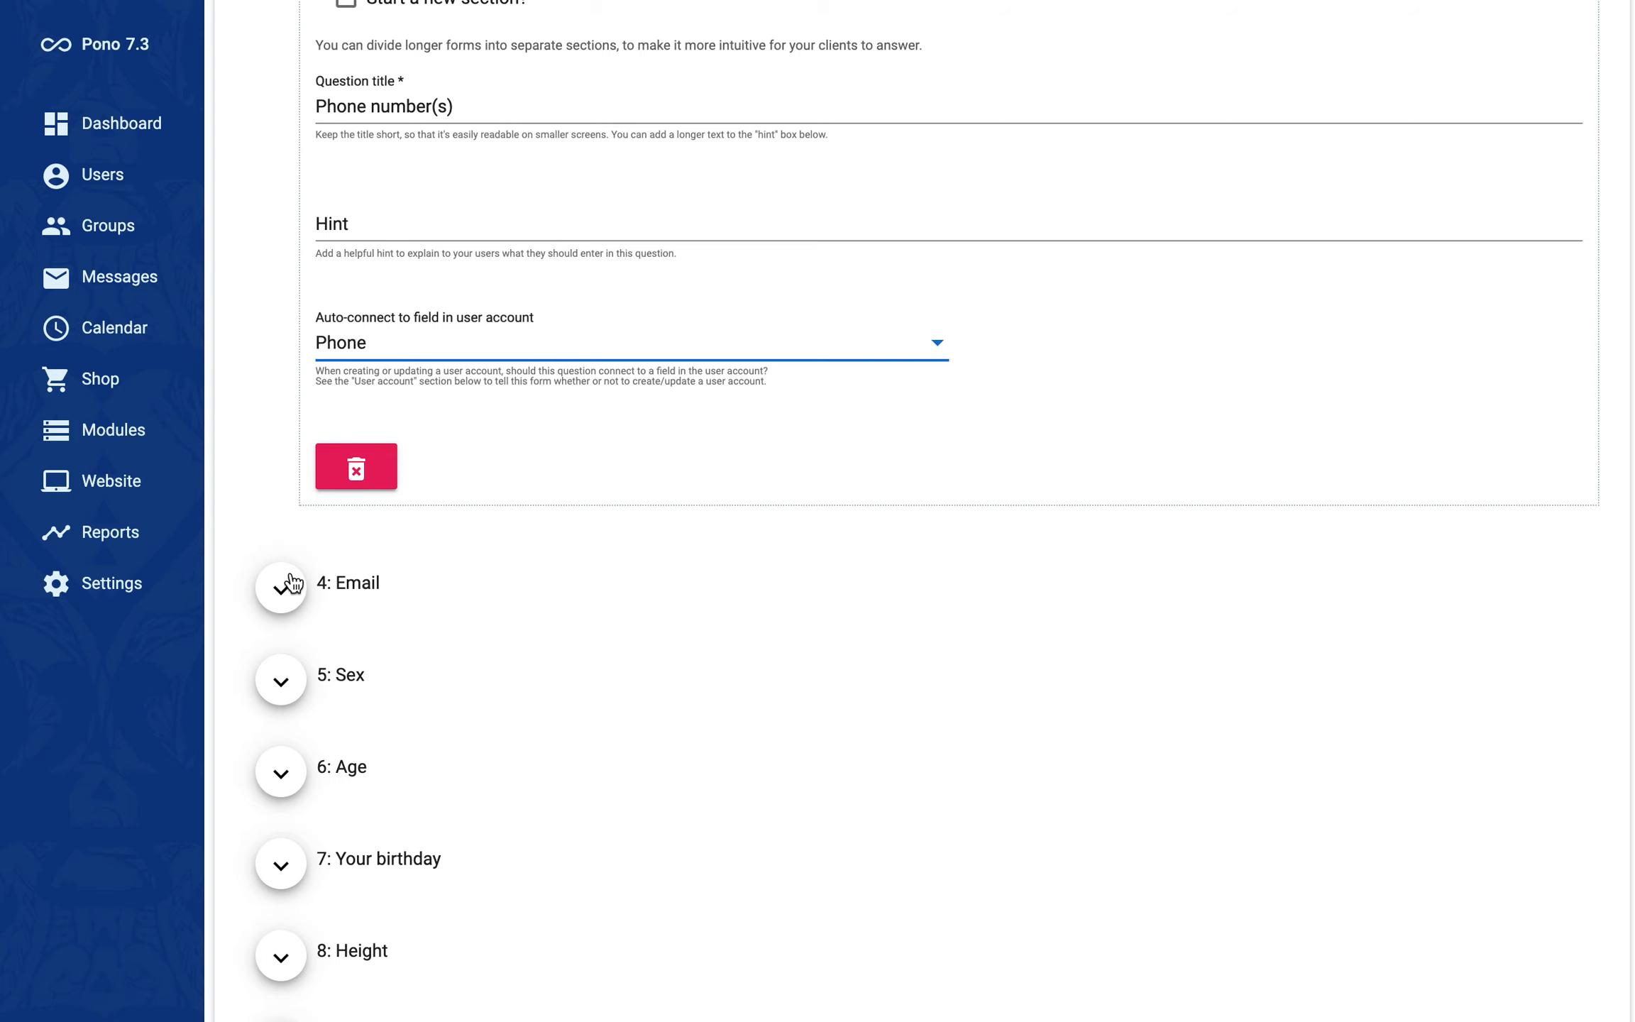
Auto-connect the Email question to the Email field in the user account and save the form questions.
left_click(286, 575)
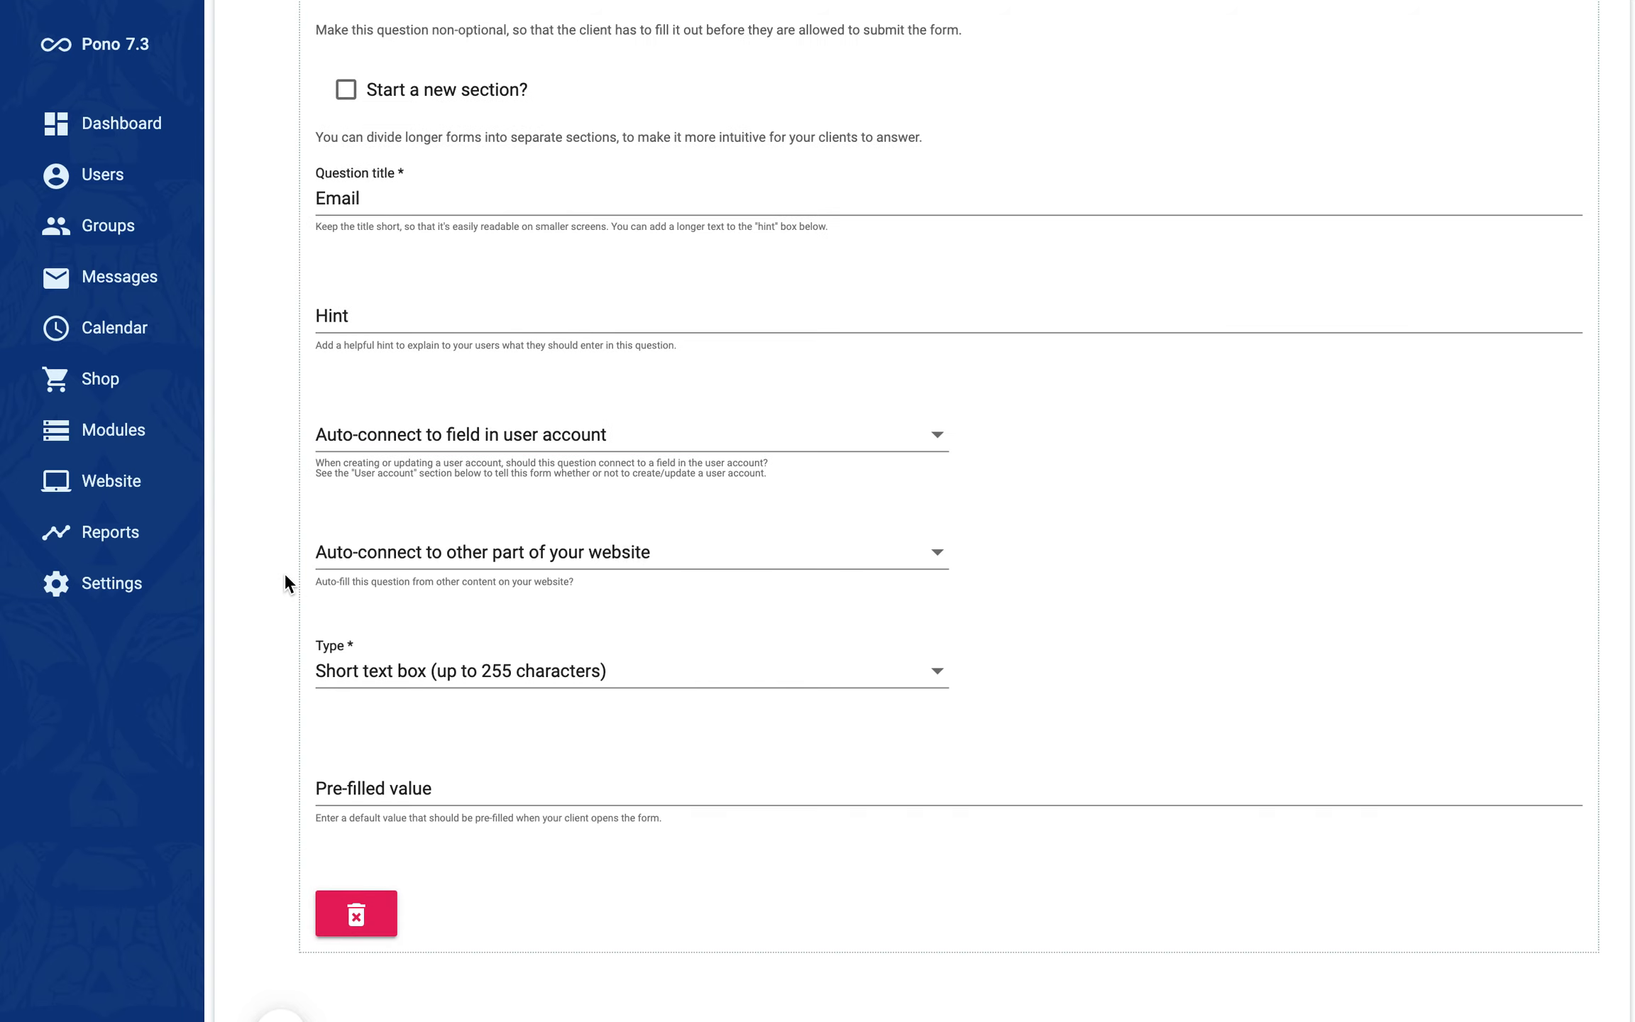
left_click(501, 430)
left_click(444, 540)
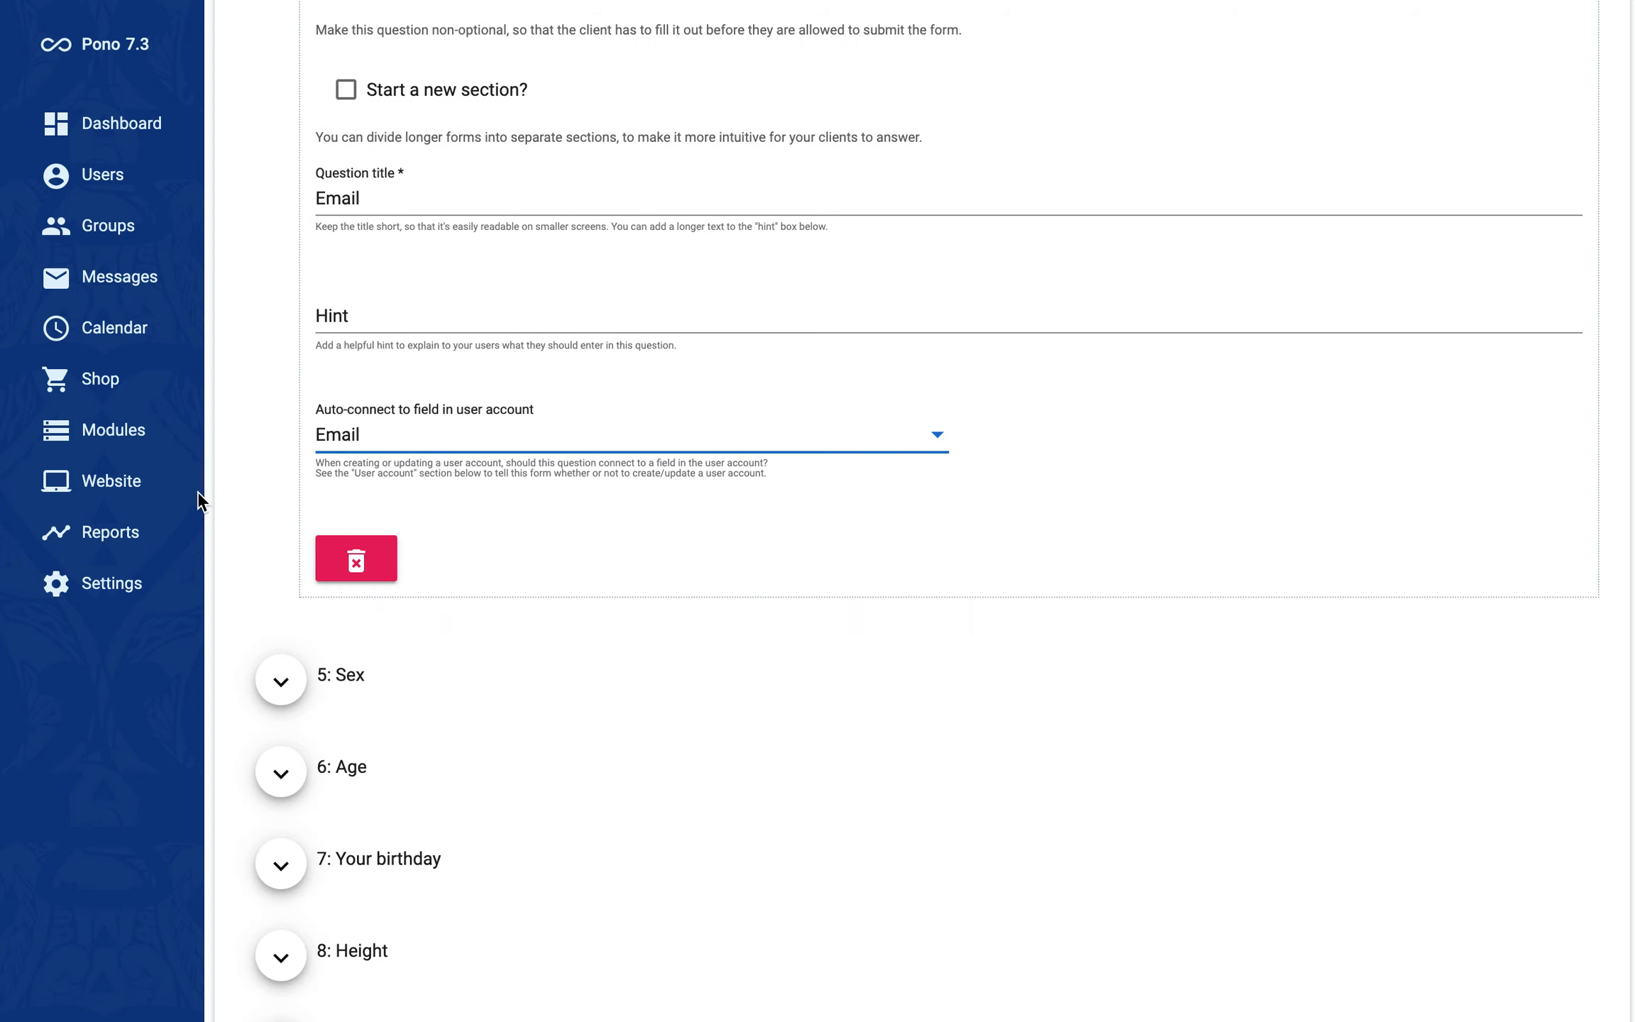
scroll(1261, 759, "down", 6)
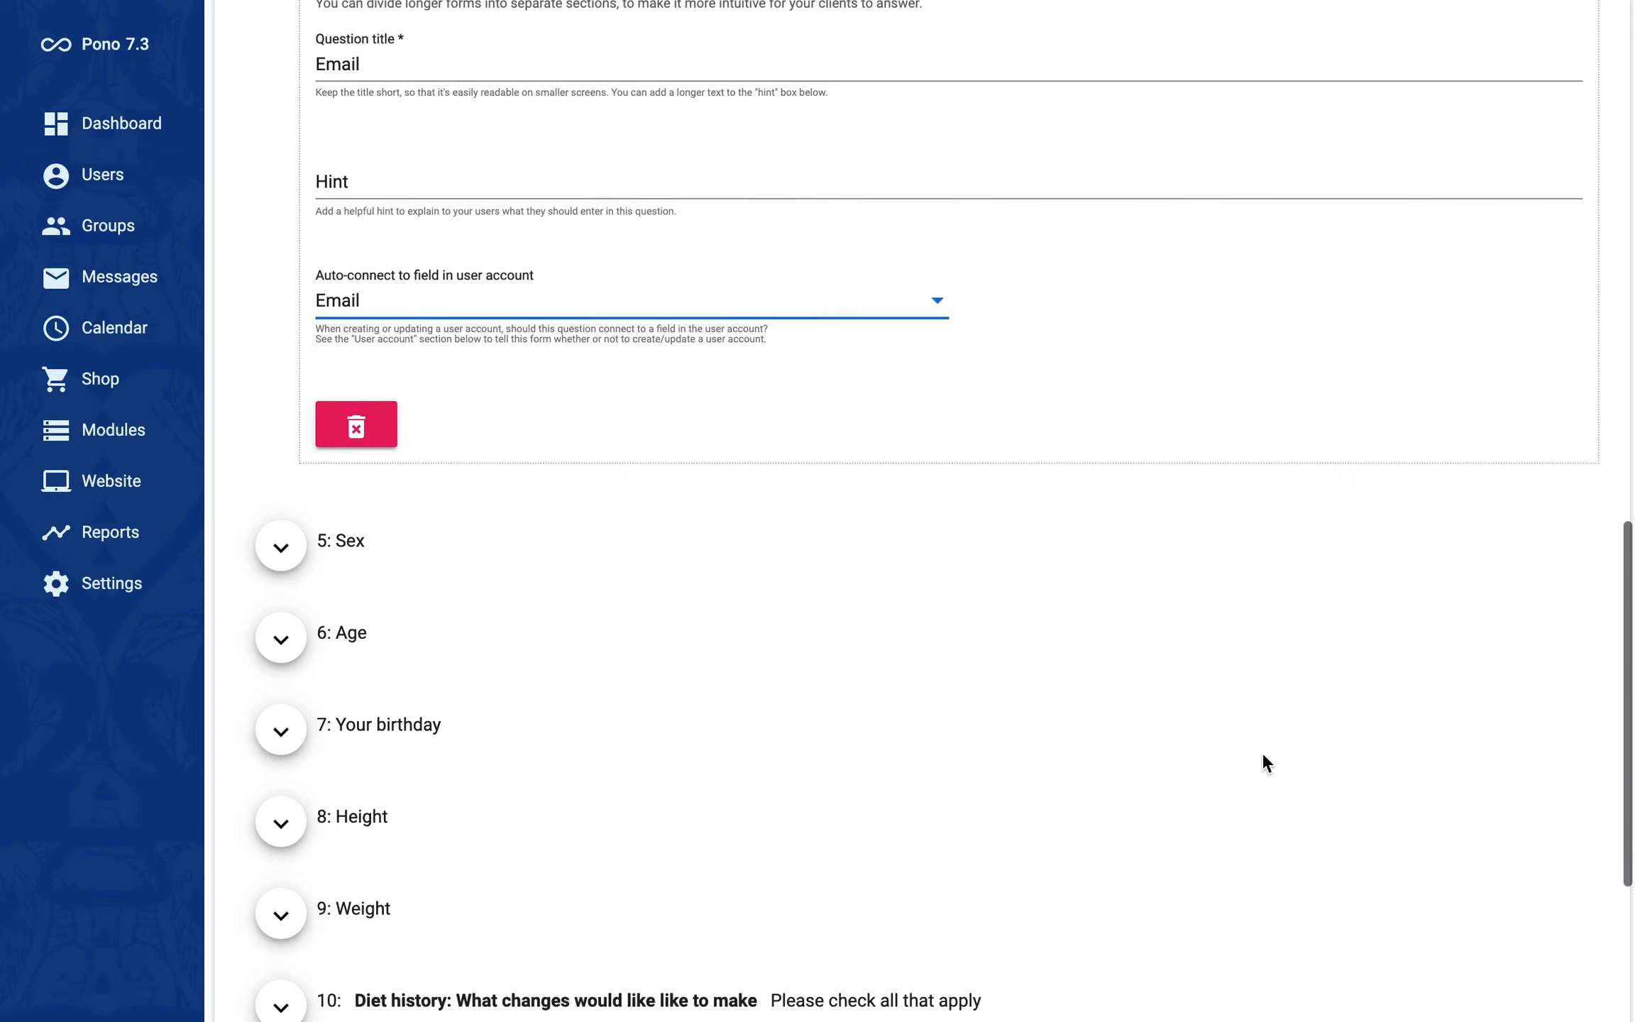
left_click(1529, 776)
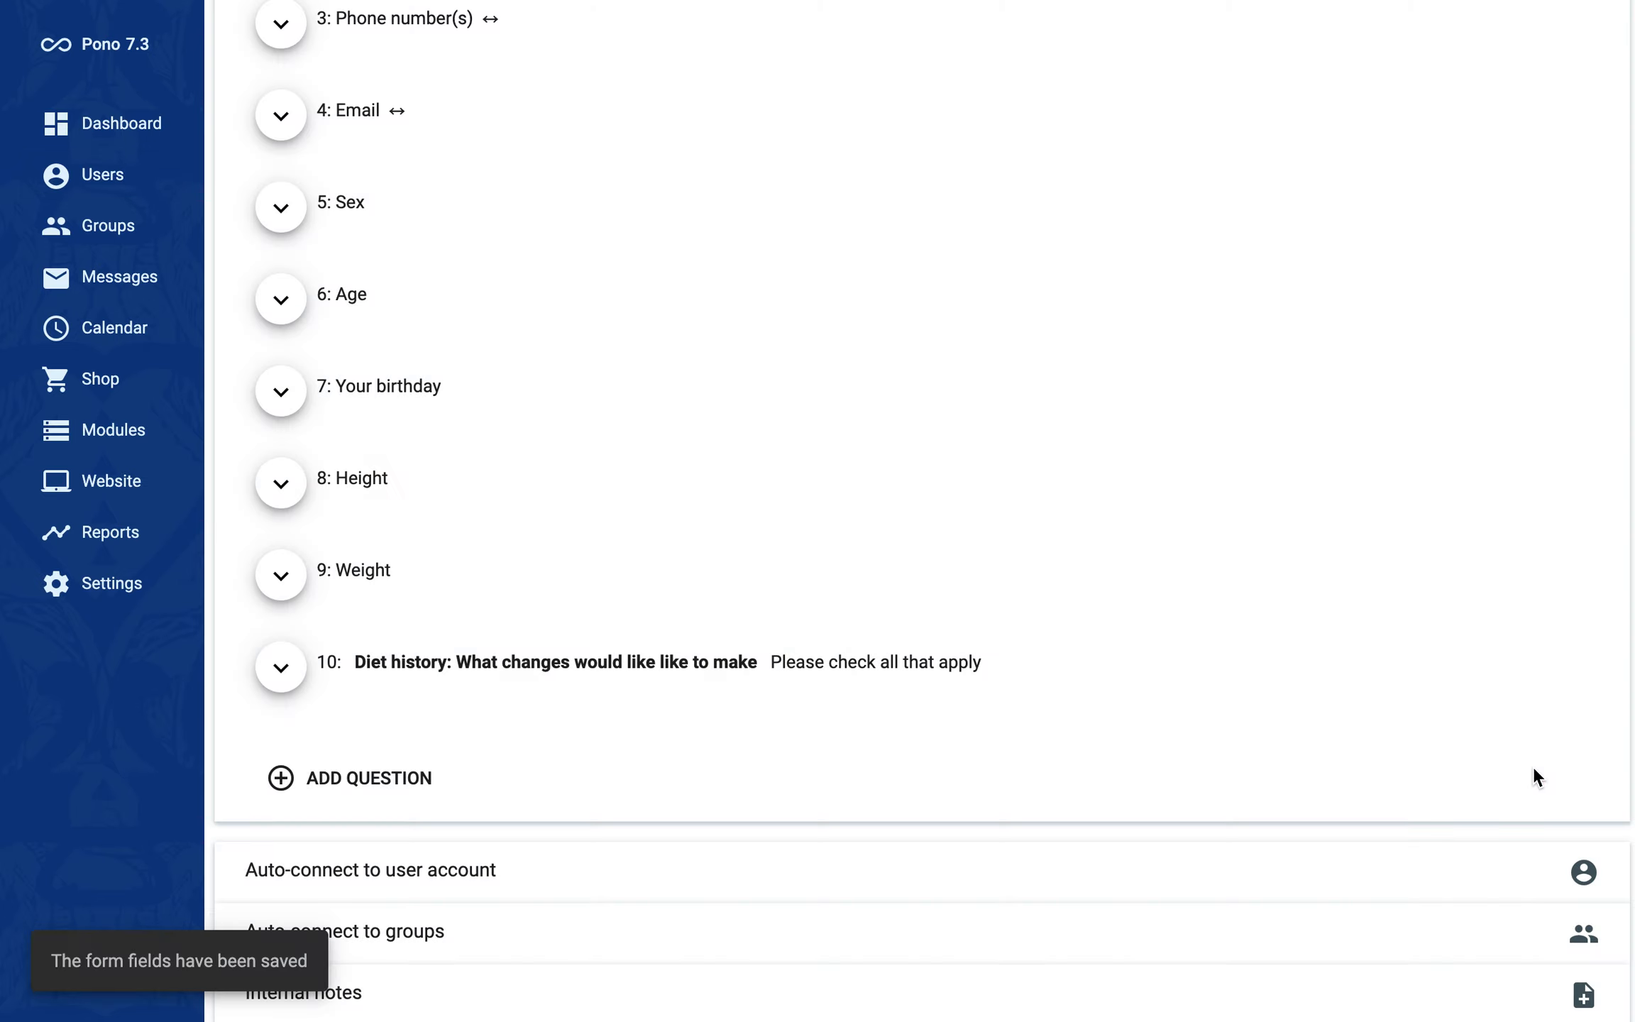
In the form's auto-connect to user account settings, enable creating accounts for new users and updating existing user accounts.
scroll(1537, 777, "up", 6)
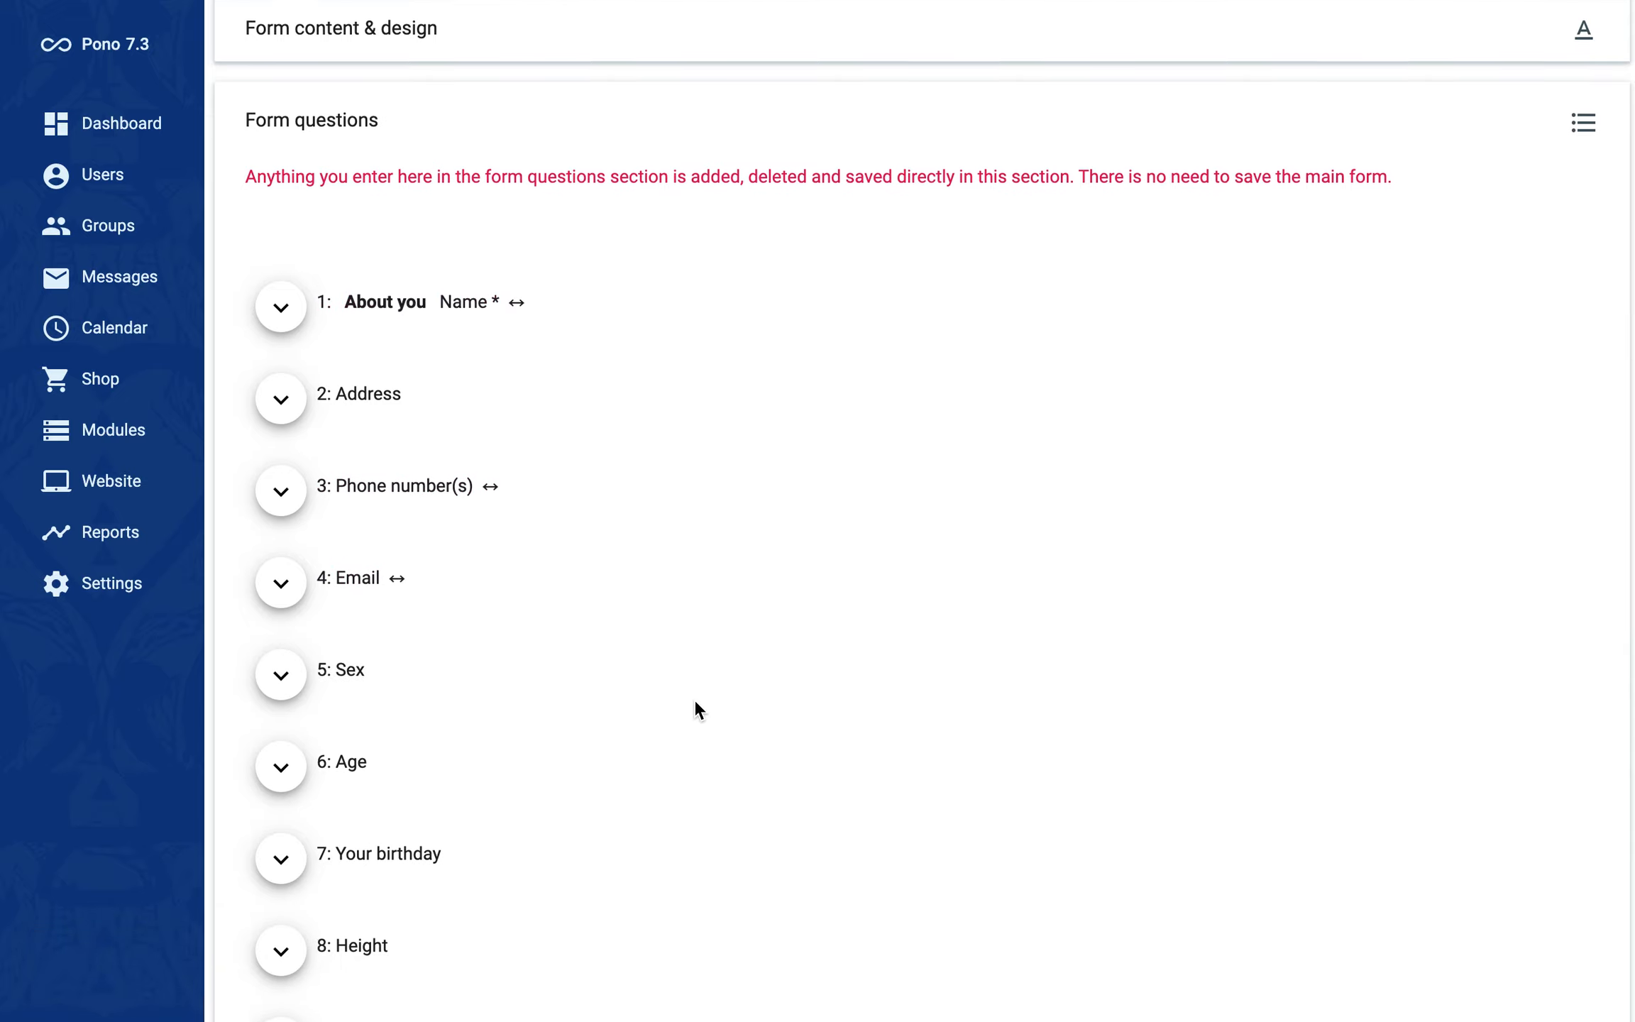
scroll(693, 699, "down", 6)
scroll(696, 709, "up", 6)
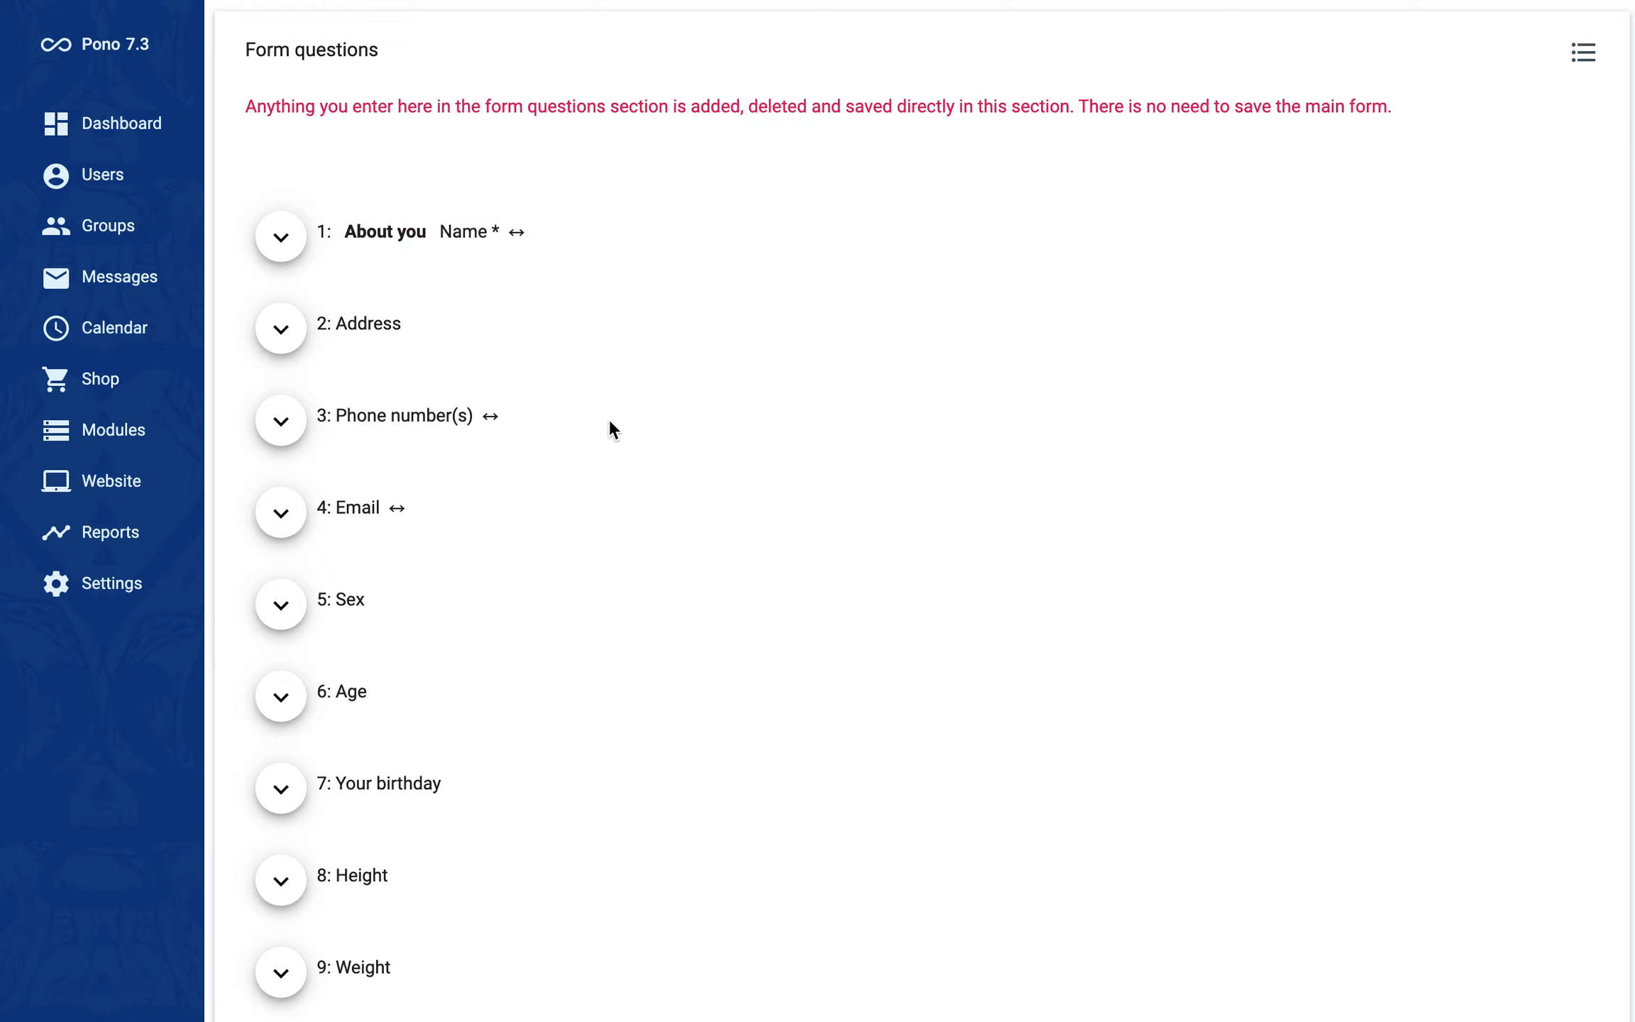
scroll(610, 431, "down", 6)
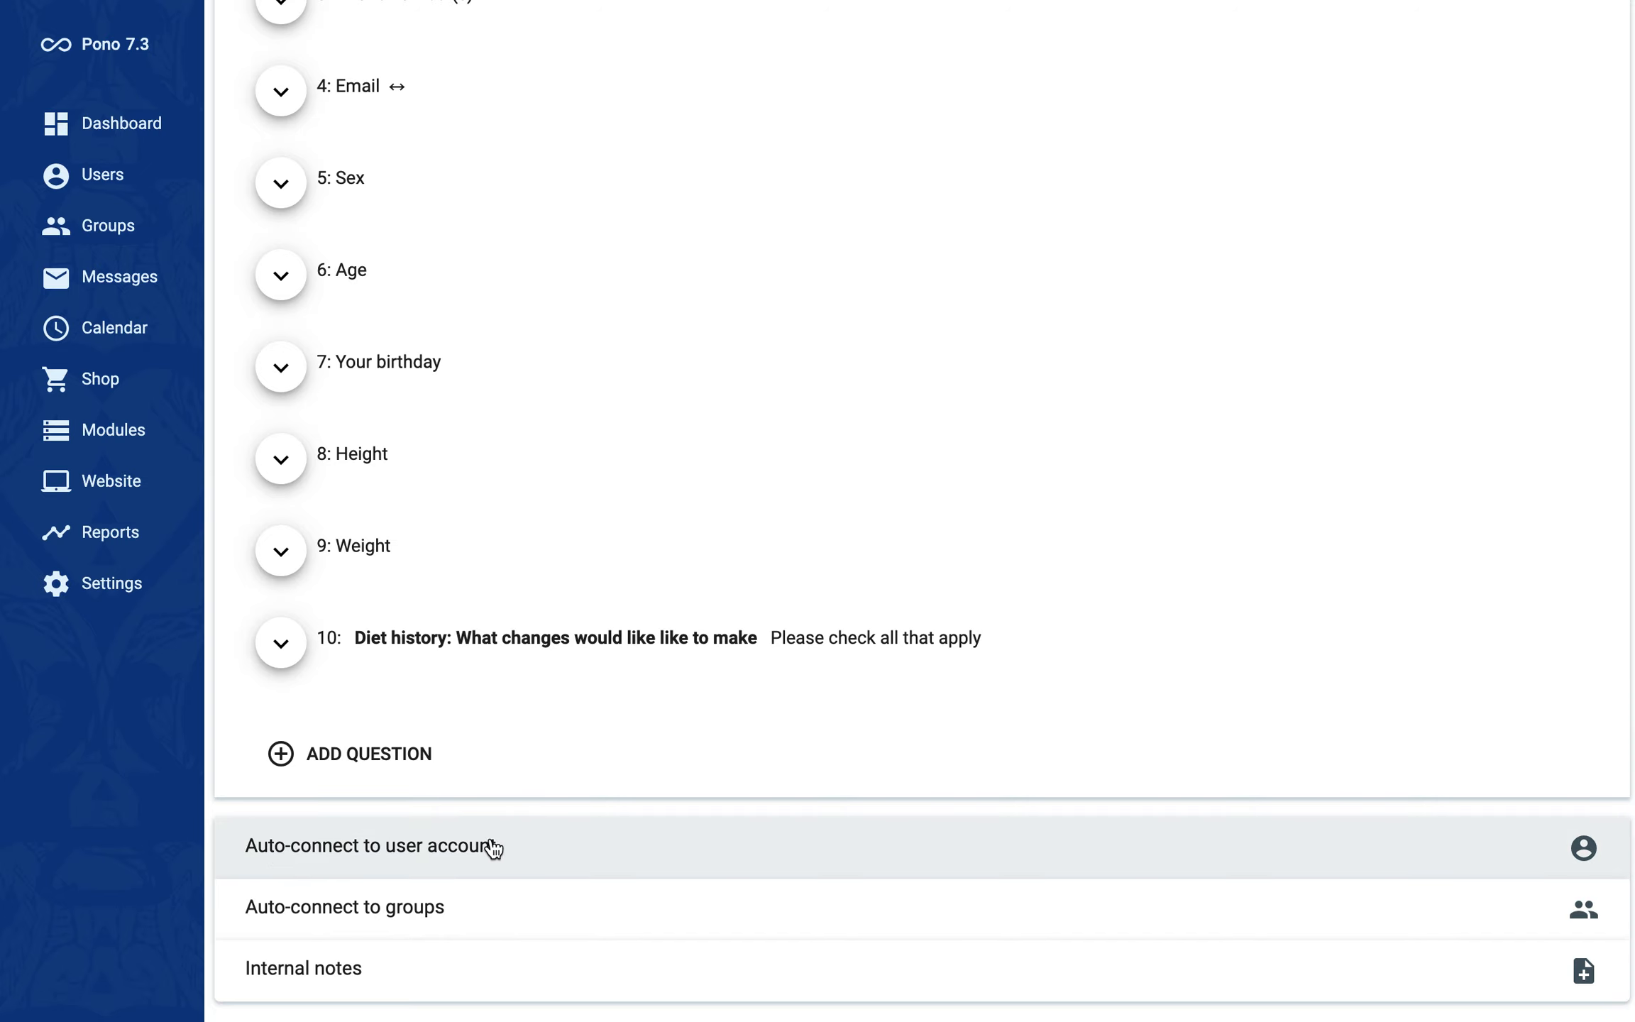
scroll(515, 852, "up", 1)
left_click(513, 846)
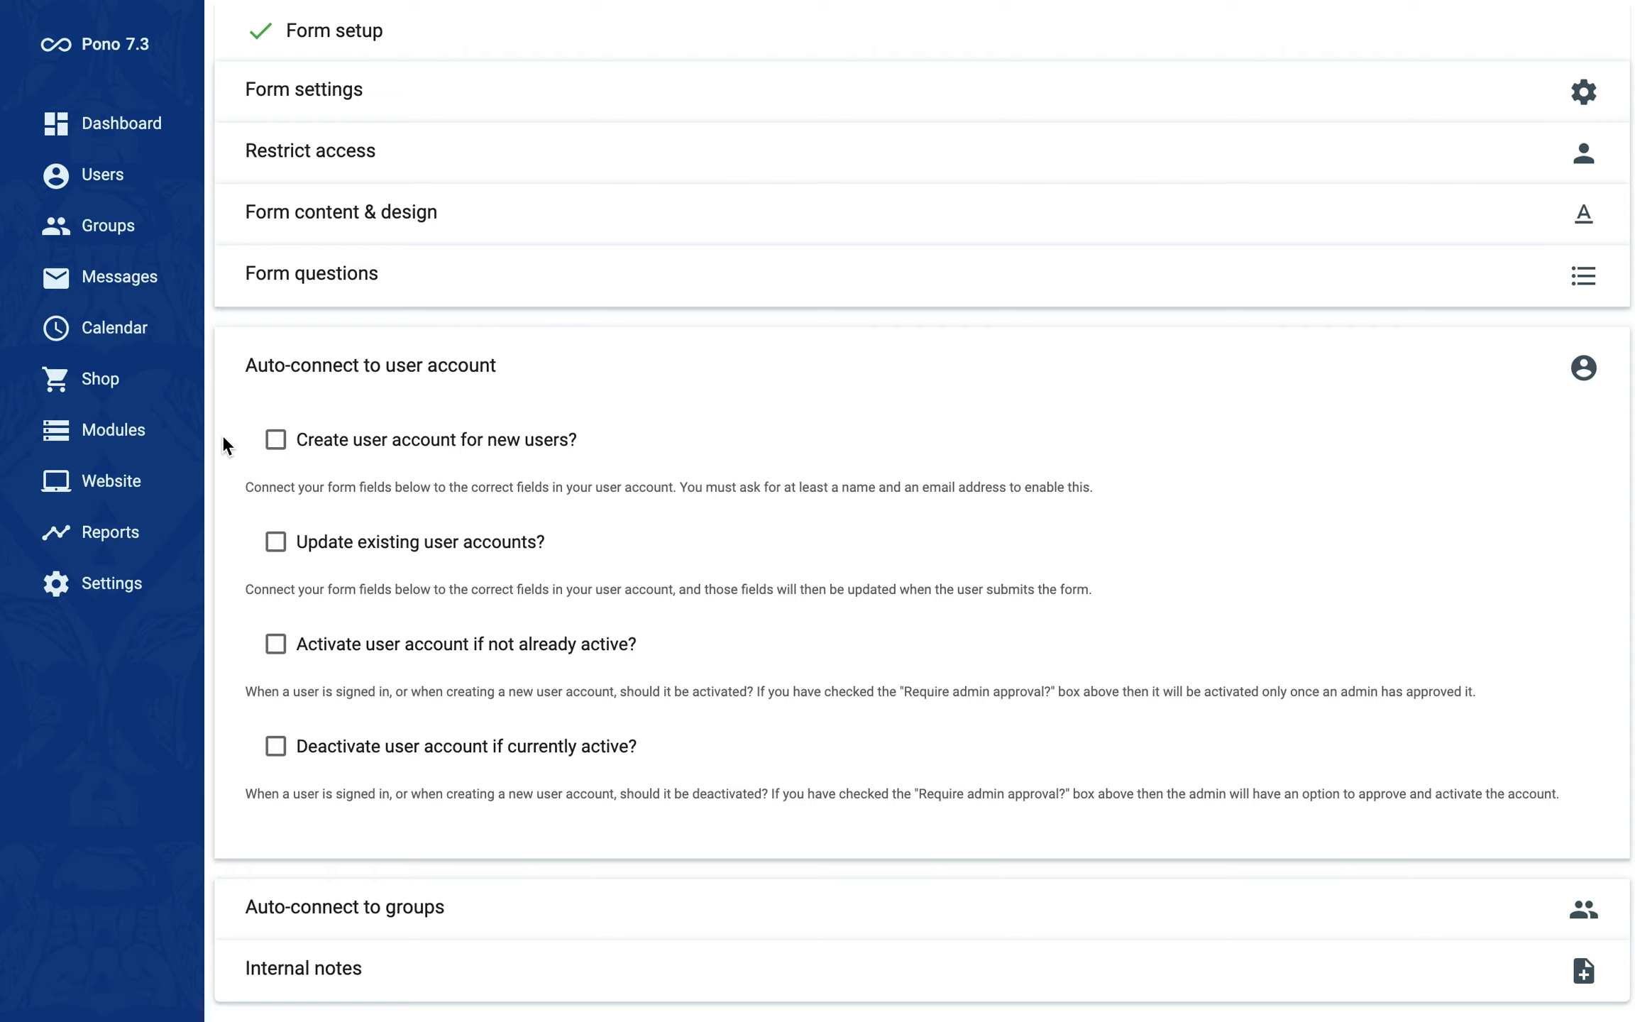
left_click(283, 448)
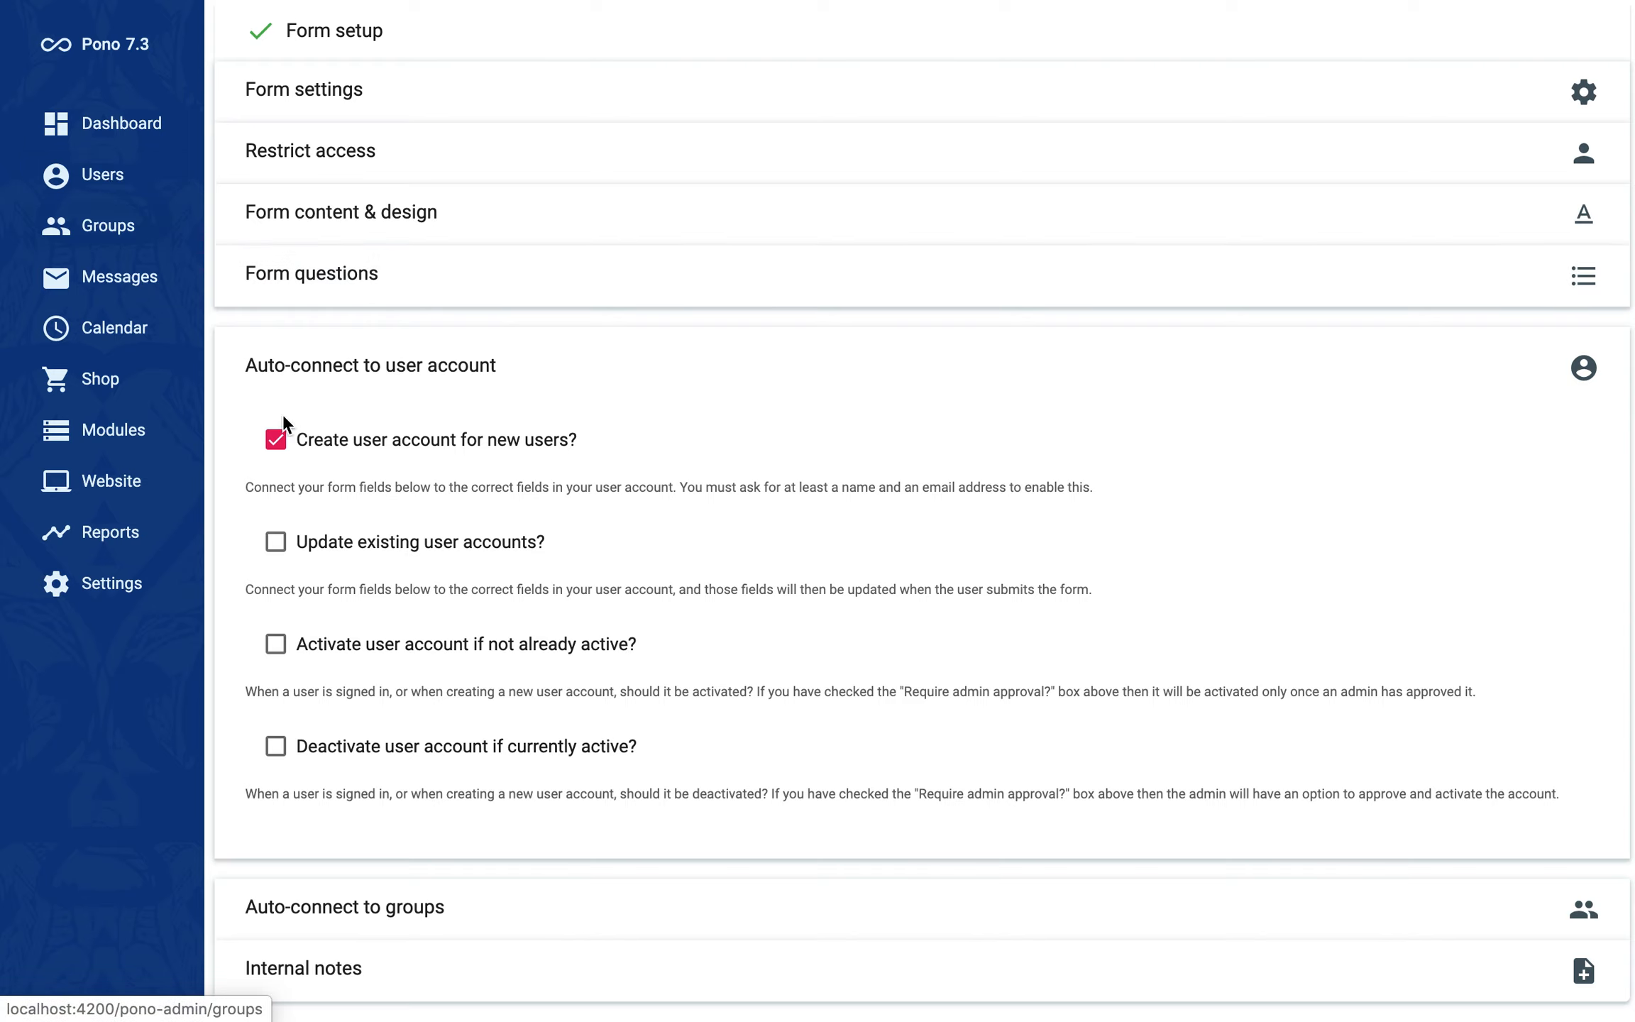
left_click(277, 553)
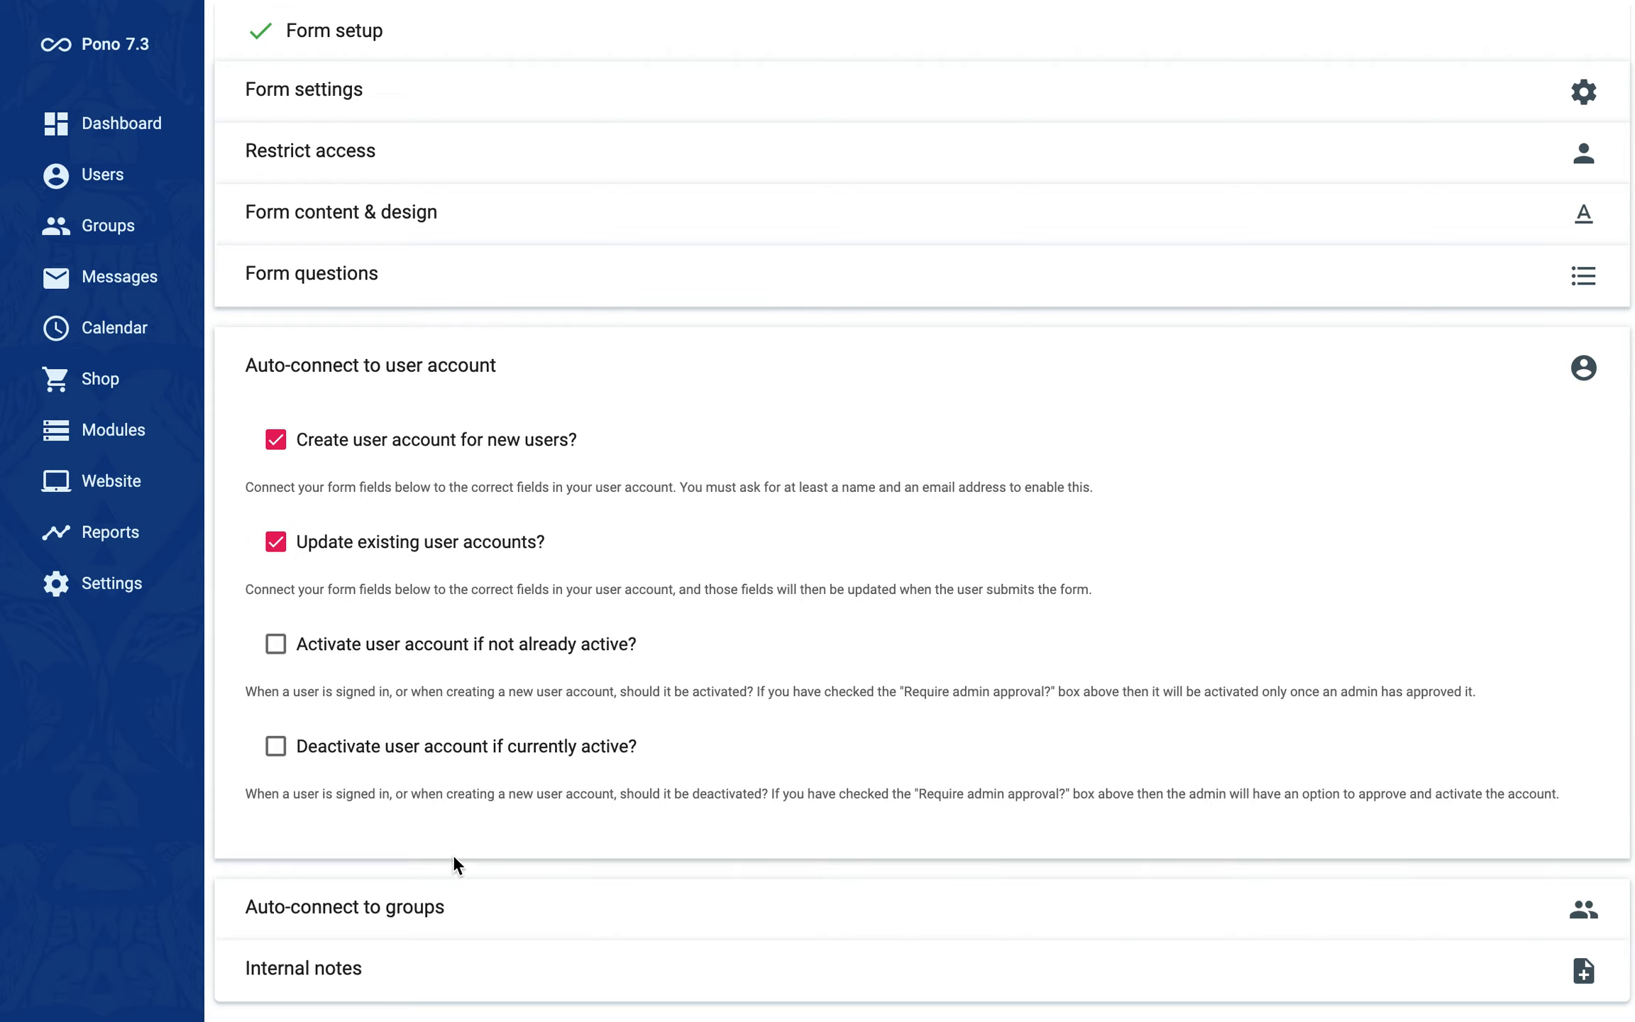
Review the form's options for auto-connecting to groups and return to its form questions.
left_click(459, 922)
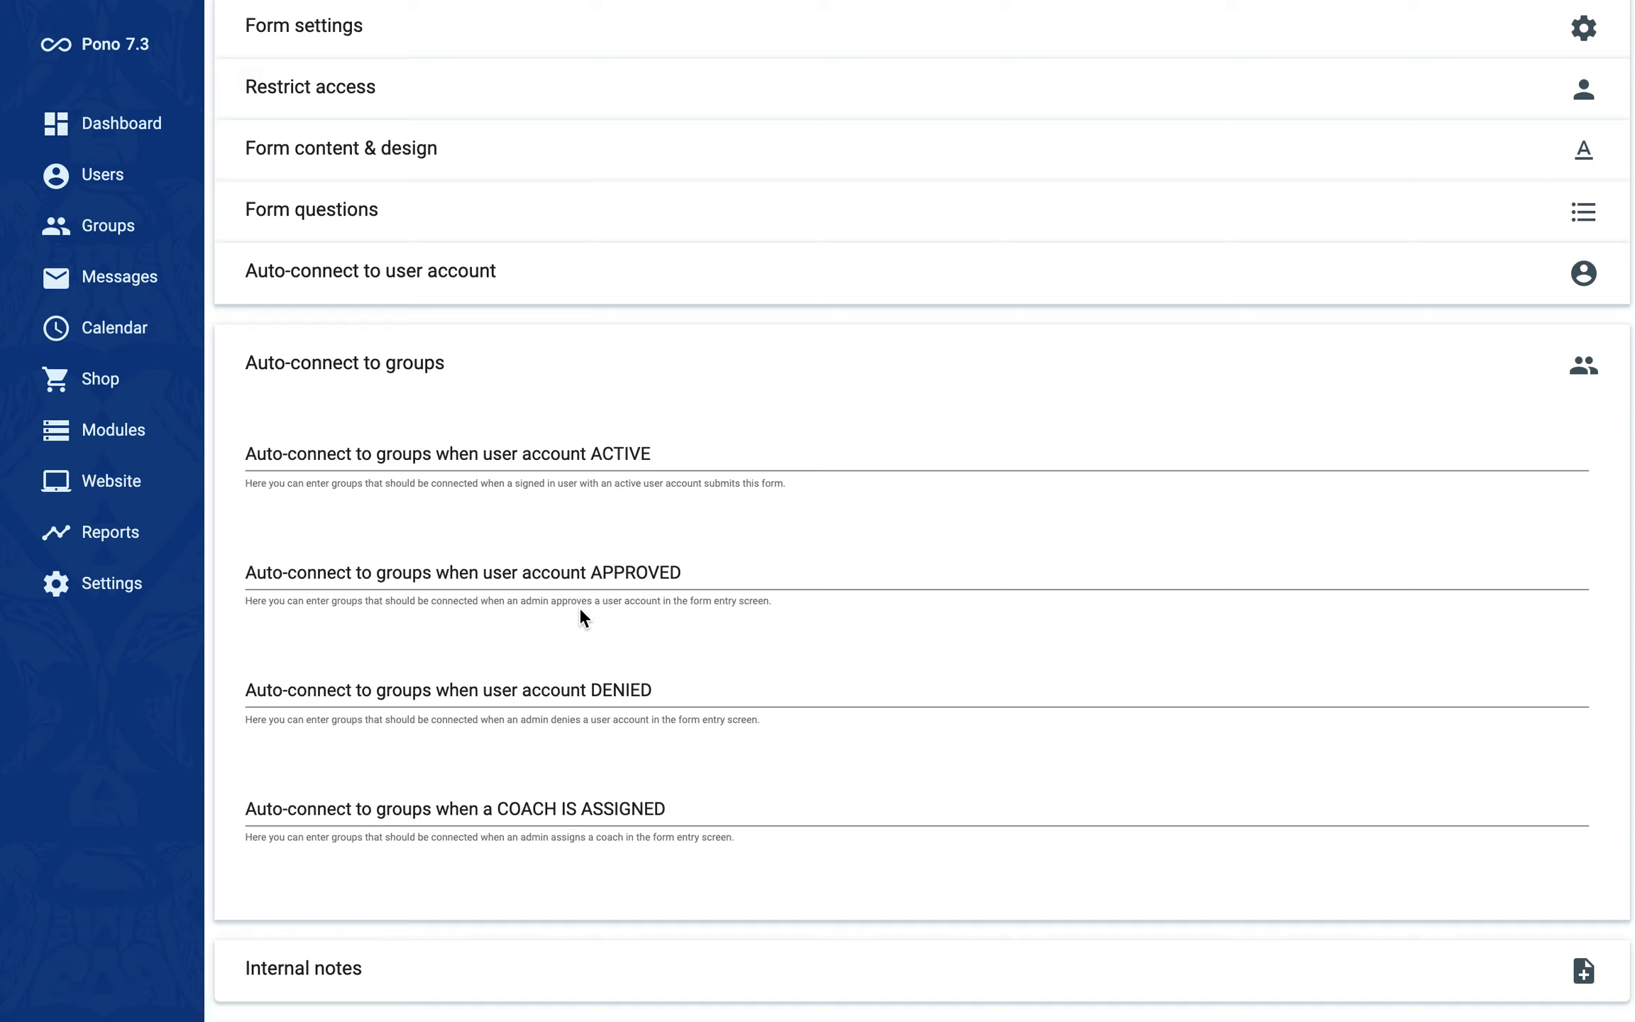
left_click(721, 380)
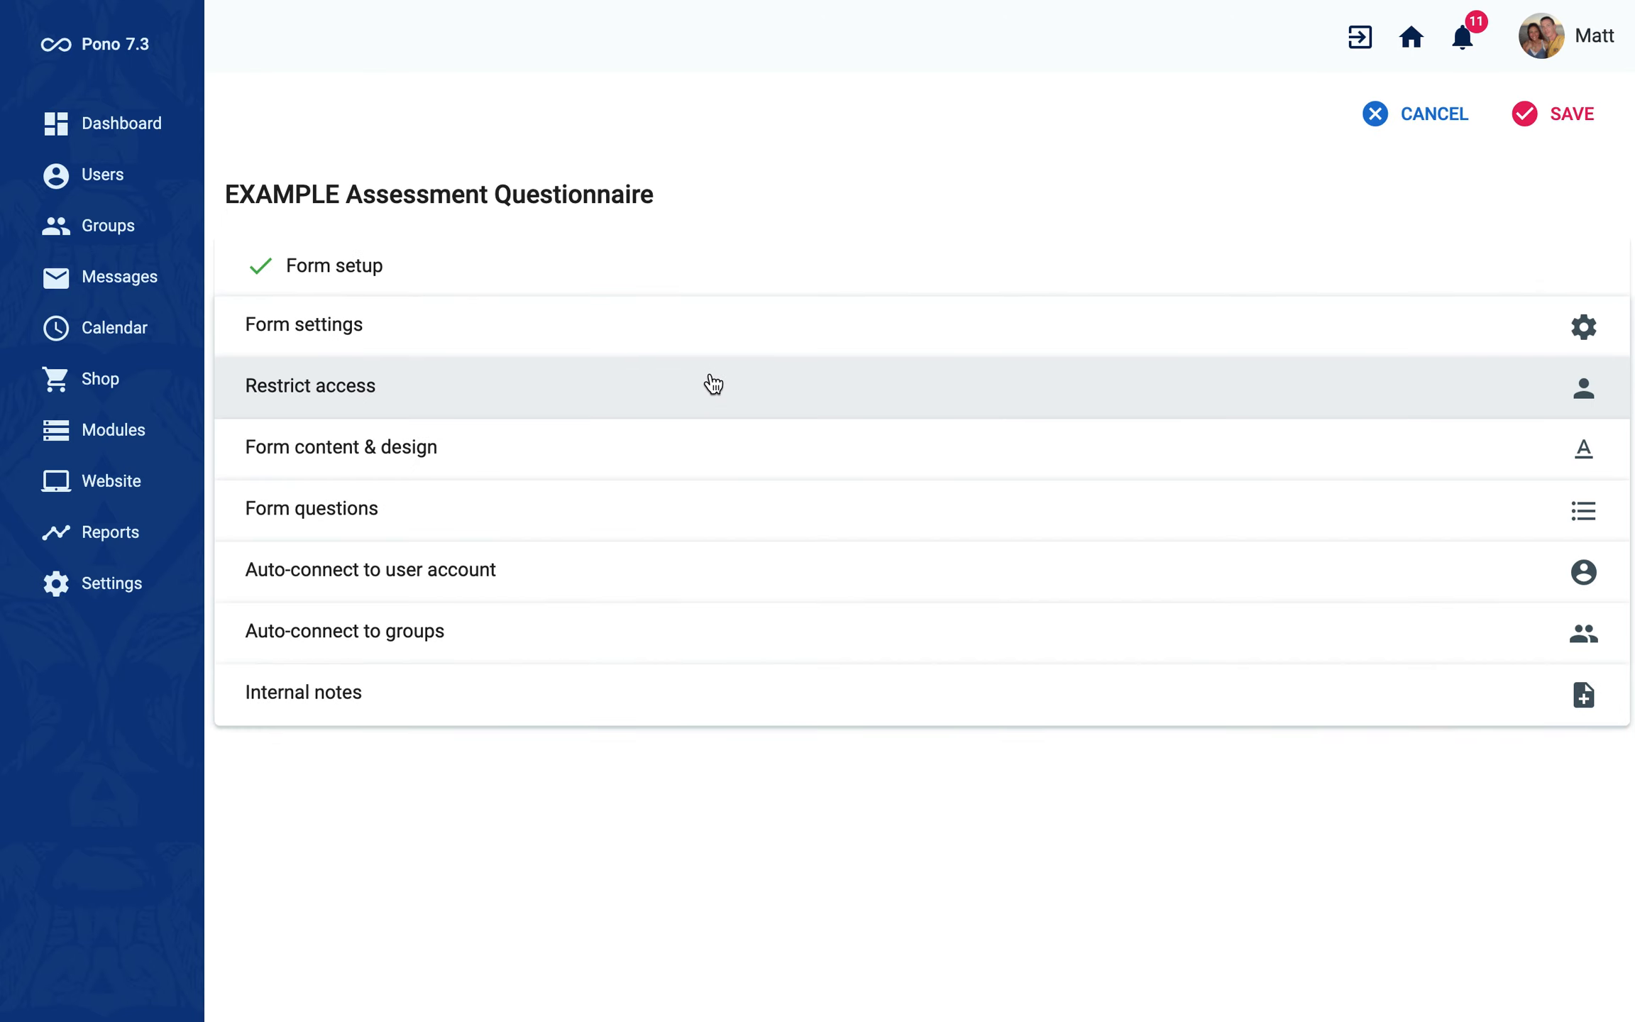
left_click(528, 505)
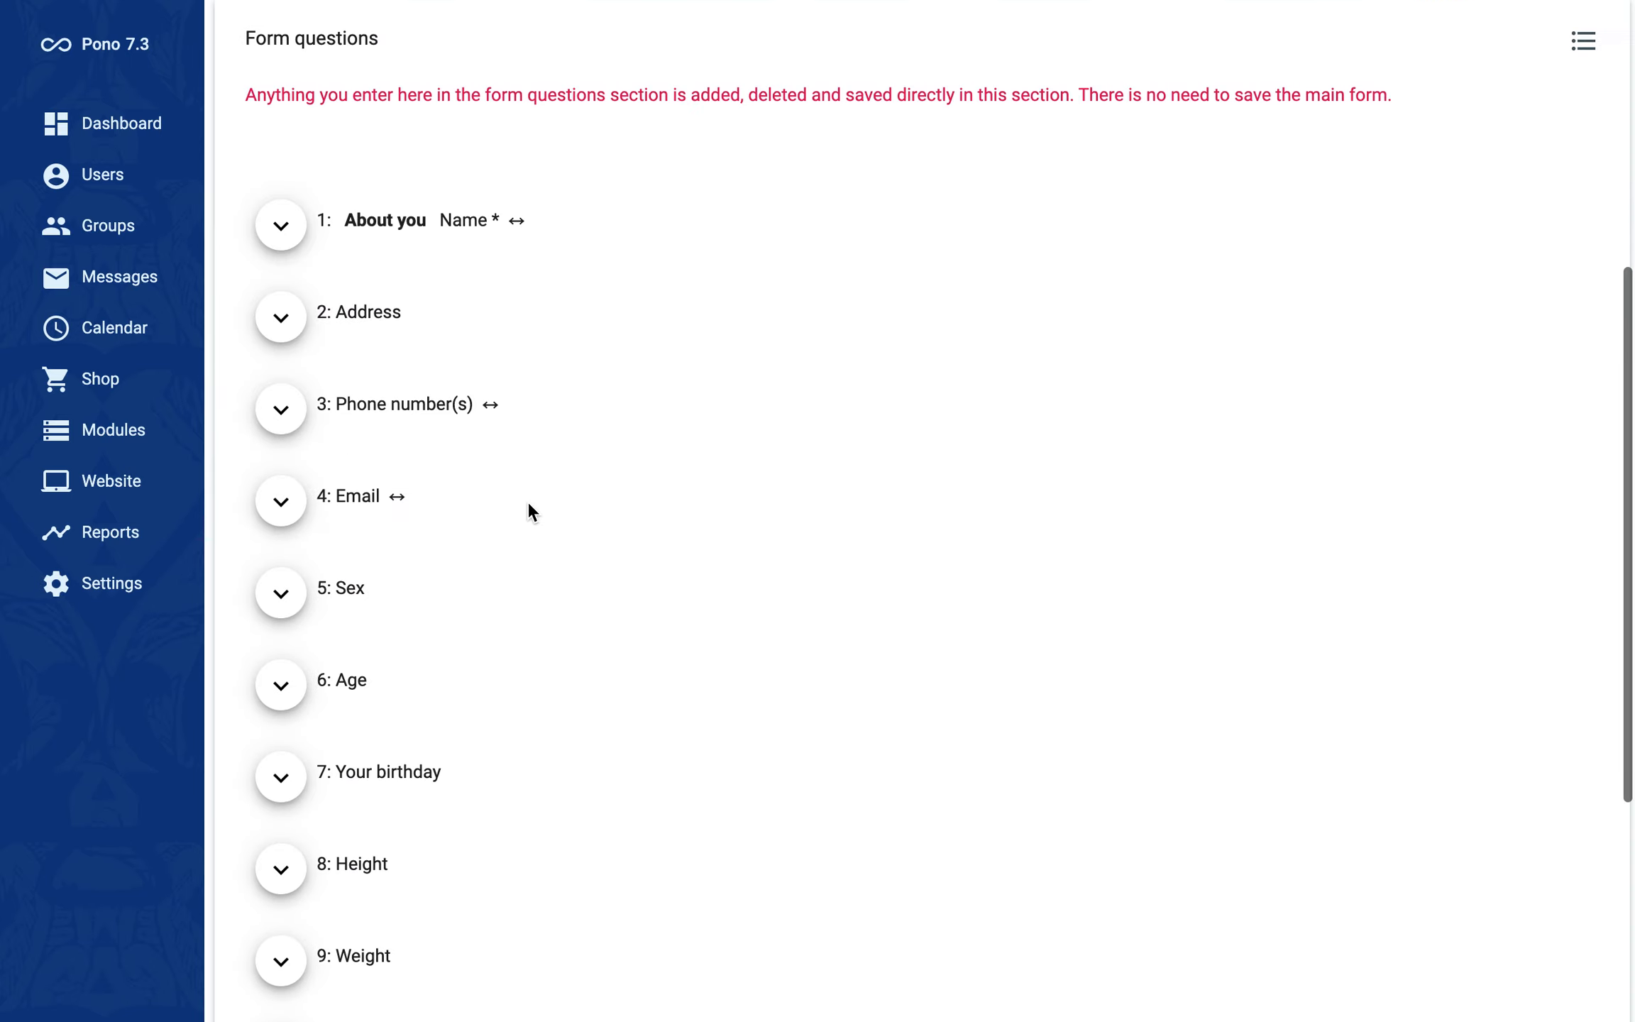